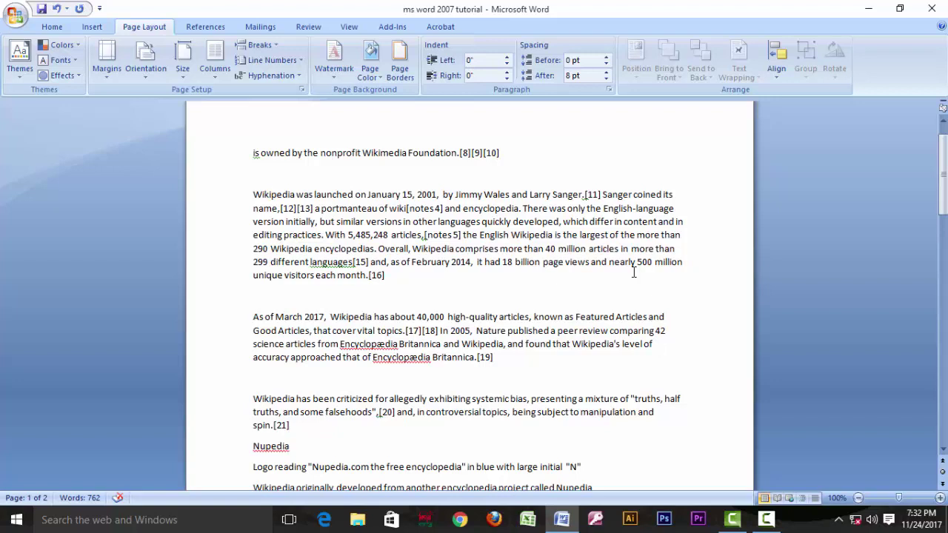
- Browse the Insert and Page Layout tabs, then return to the Home tab
click(95, 30)
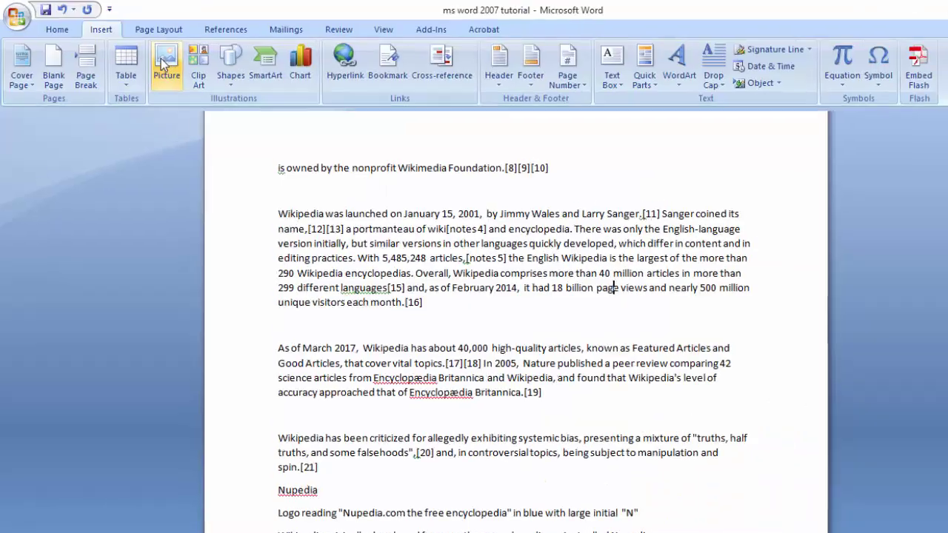
click(157, 30)
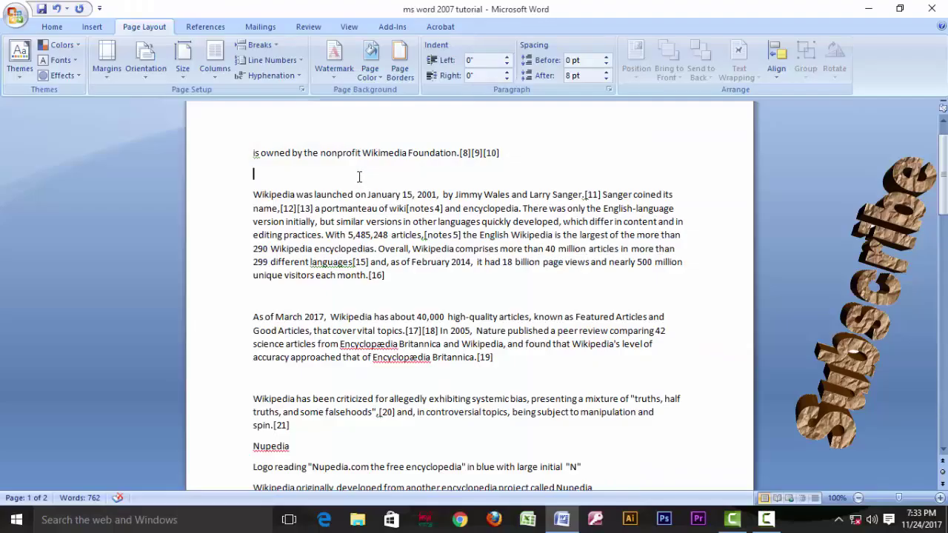
click(52, 28)
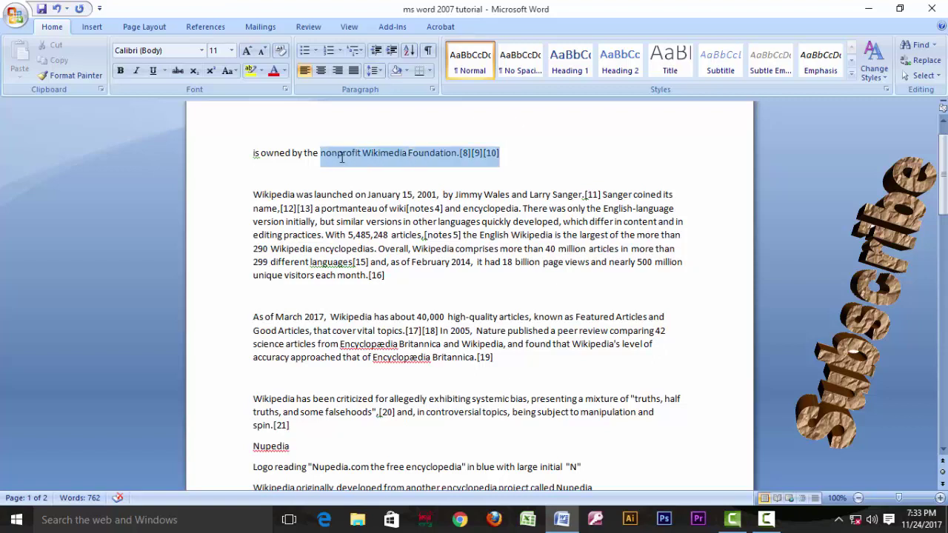
- Make the 'is owned by the nonprofit Wikimedia Foundation' line Heading 1, then select the launch paragraph
drag(504, 152, 253, 152)
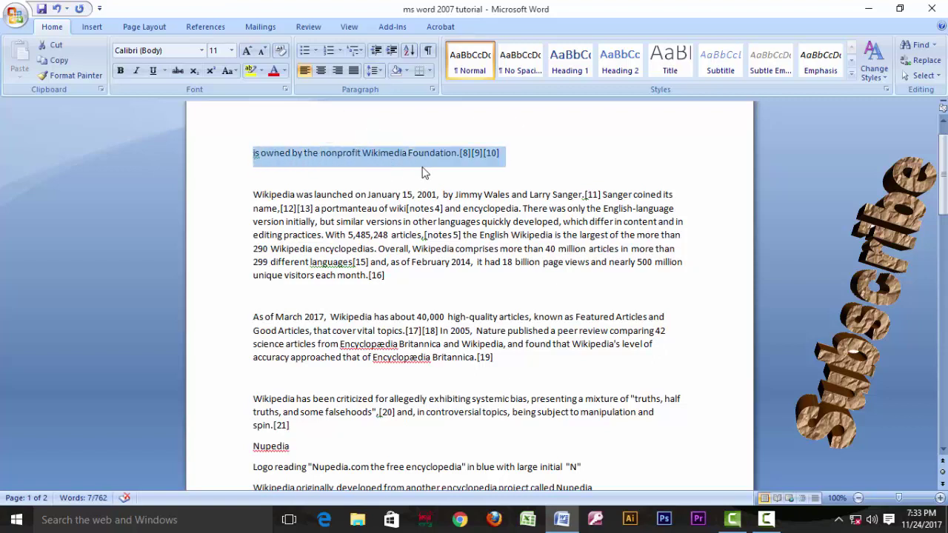
click(851, 73)
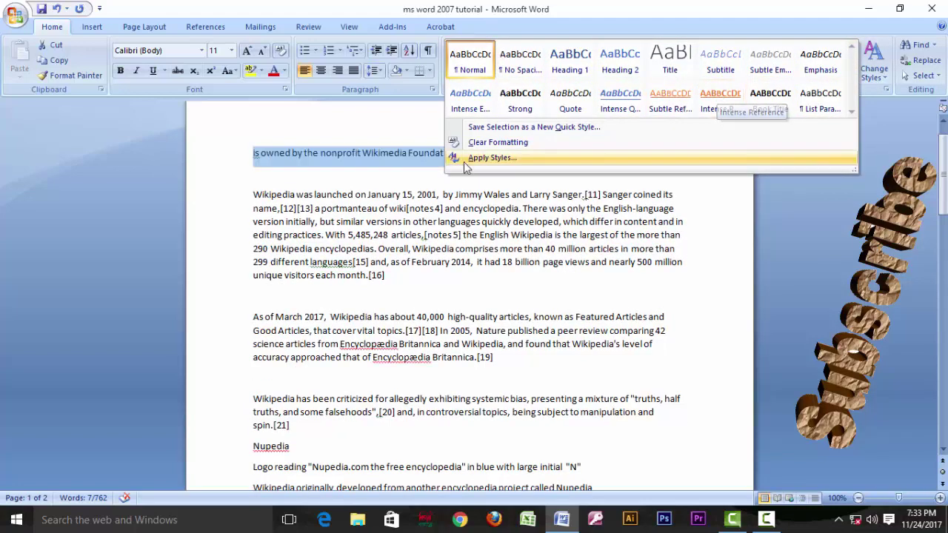
click(574, 65)
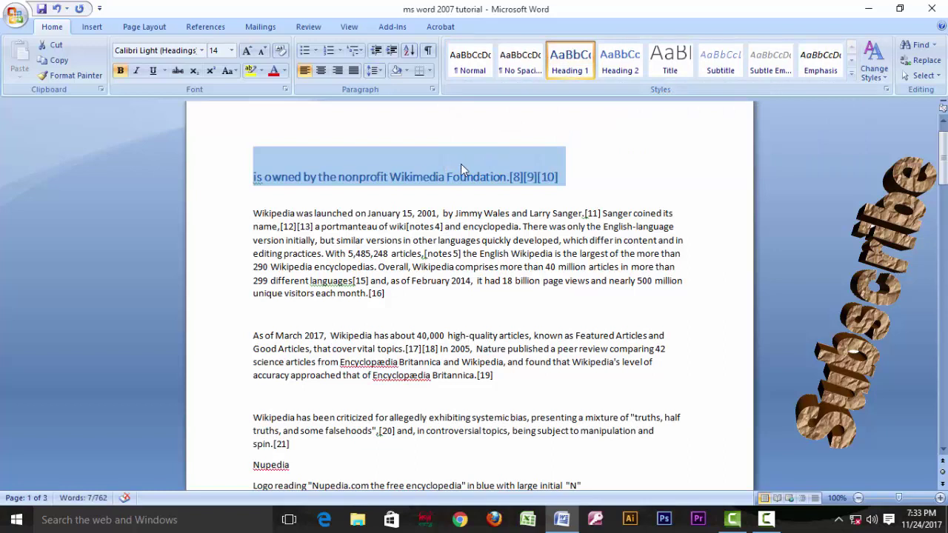
drag(397, 296, 235, 213)
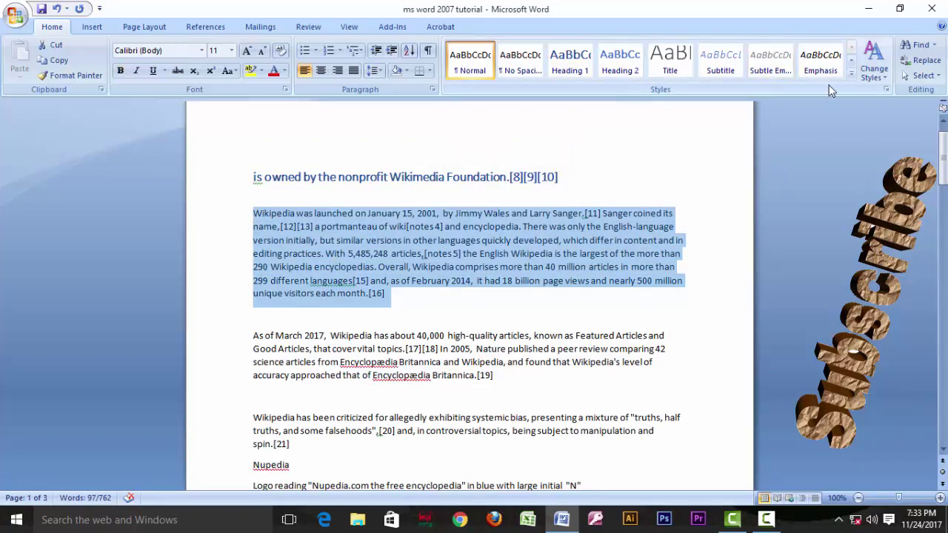
- Apply the Intense Reference quick style to the 'Wikipedia was launched' paragraph
click(851, 73)
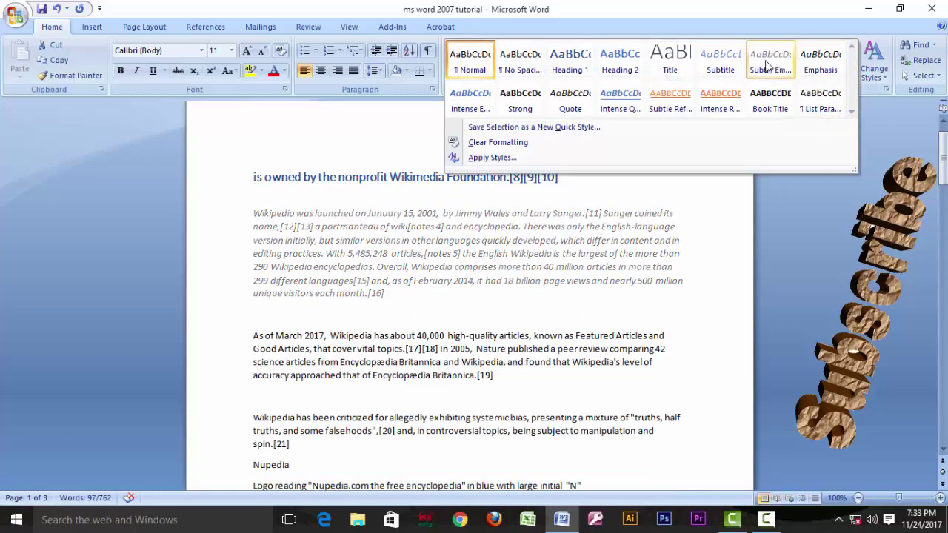
click(718, 110)
click(582, 315)
scroll(585, 310, down, 1)
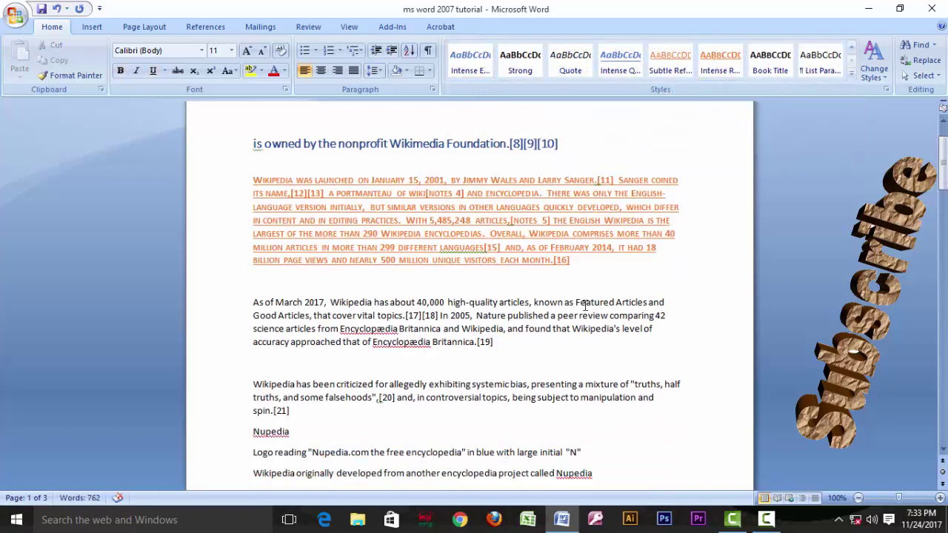
scroll(585, 306, down, 1)
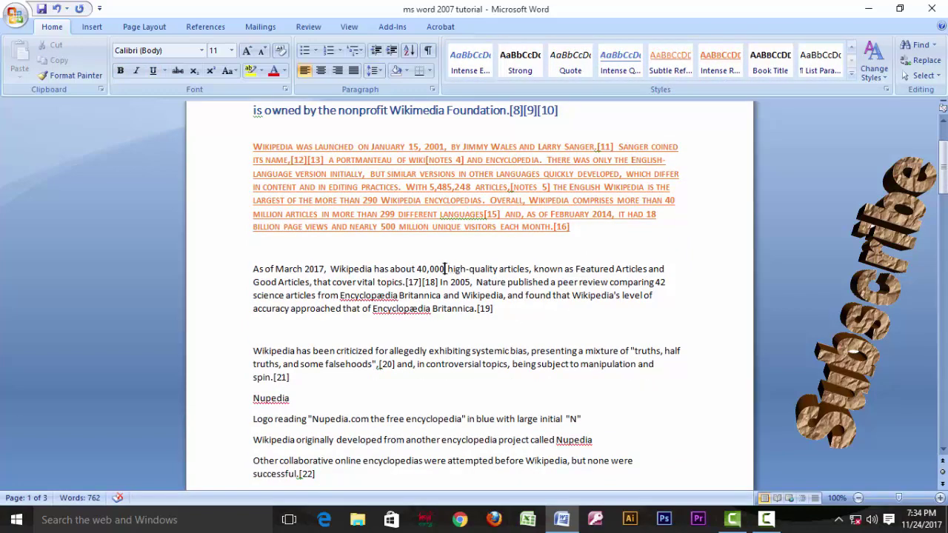
- Break the paragraph after '40,000' and make the 'As of March 2017' line Heading 1
key(Return)
drag(445, 268, 249, 268)
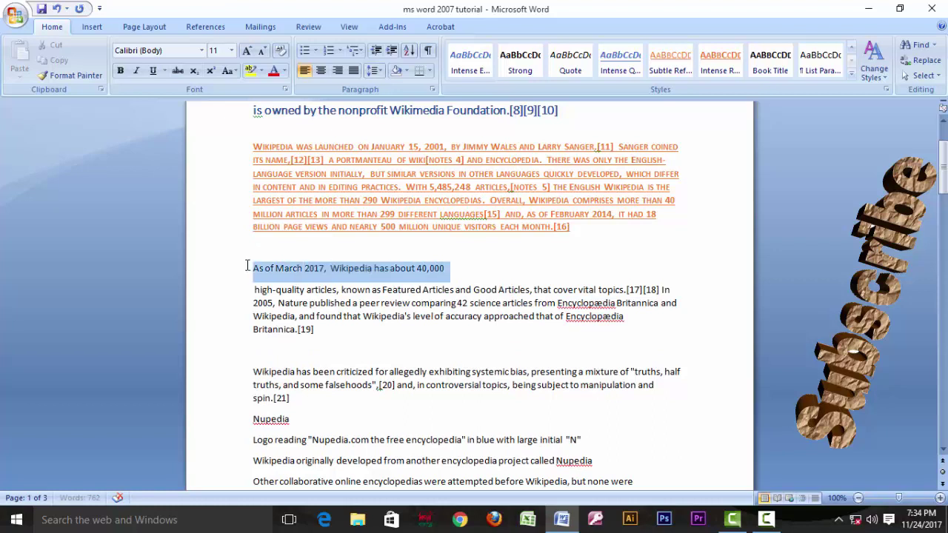
click(851, 74)
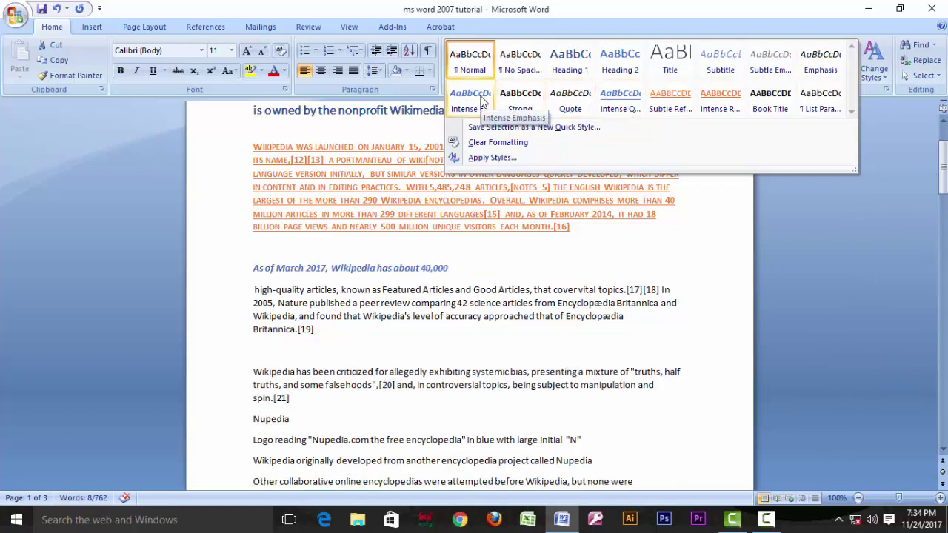
click(567, 62)
click(521, 298)
scroll(519, 297, down, 2)
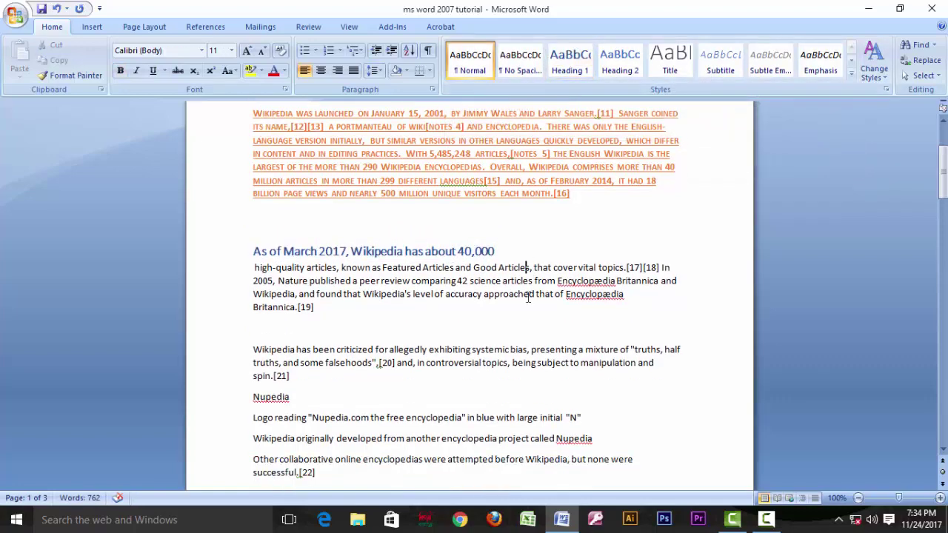
- Apply the Book Title quick style to the 'high-quality articles' paragraph
drag(355, 294, 254, 234)
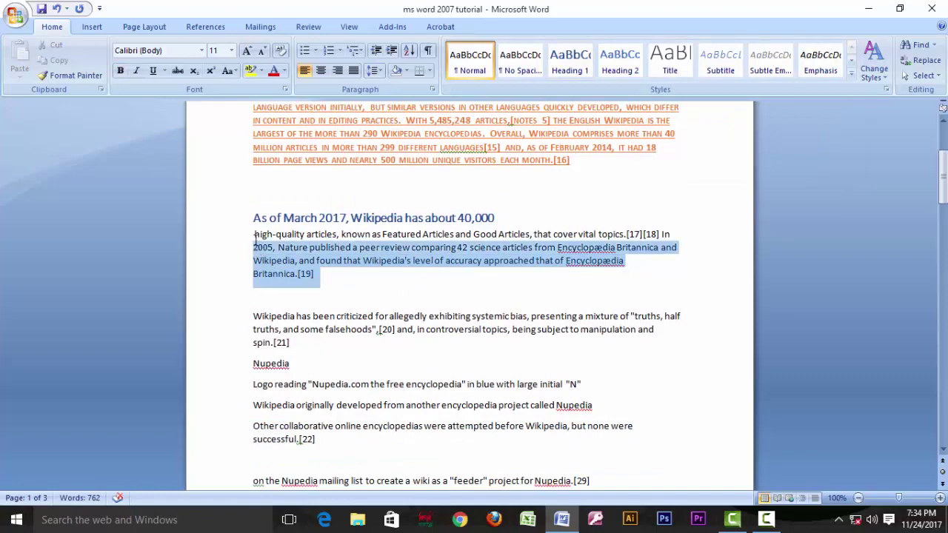
click(851, 76)
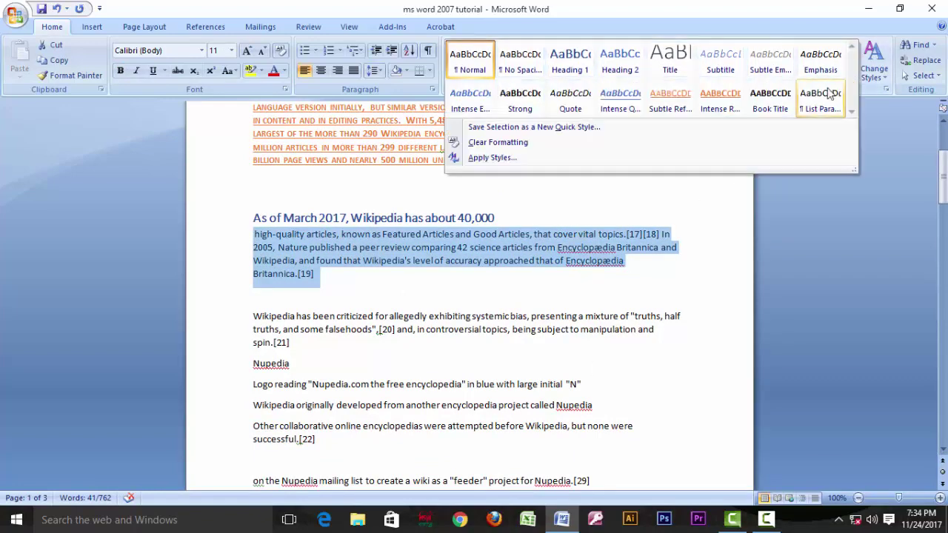
click(770, 100)
scroll(430, 405, down, 1)
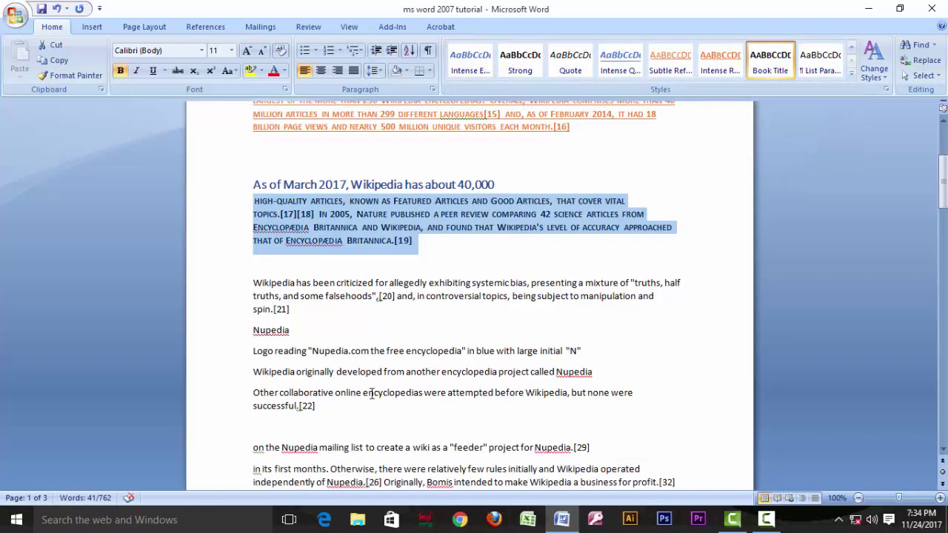
- Apply Subtitle style to the paragraphs from 'Wikipedia has been criticized' through 'successful.[22]'
drag(338, 411, 222, 279)
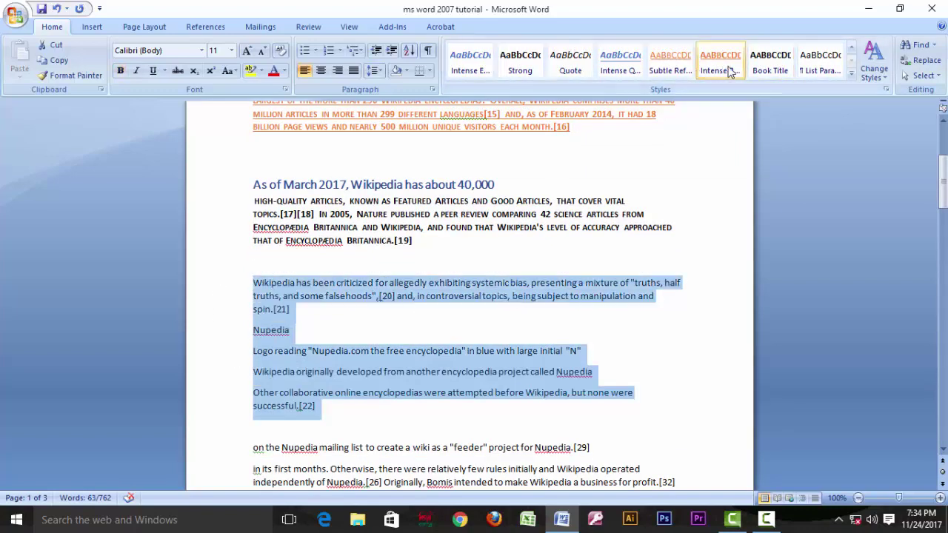
click(850, 74)
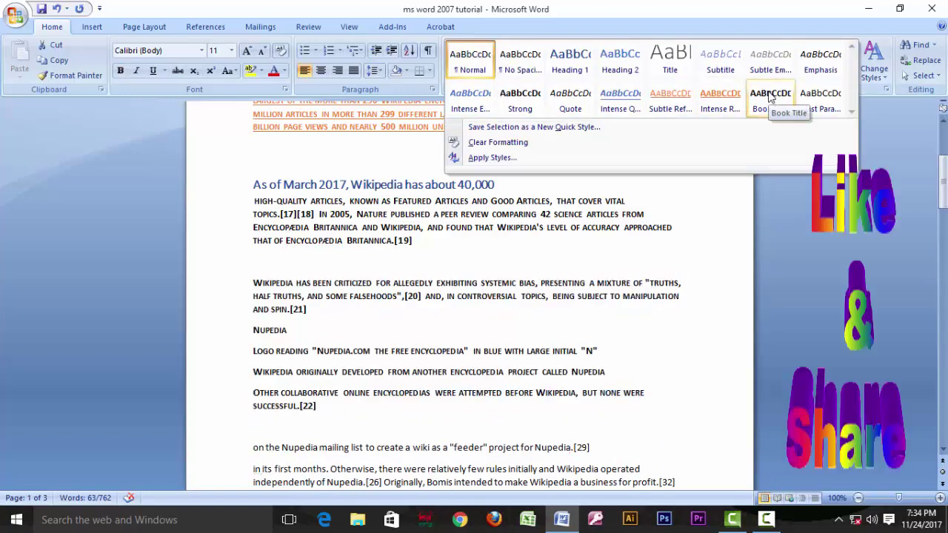
click(705, 69)
click(458, 275)
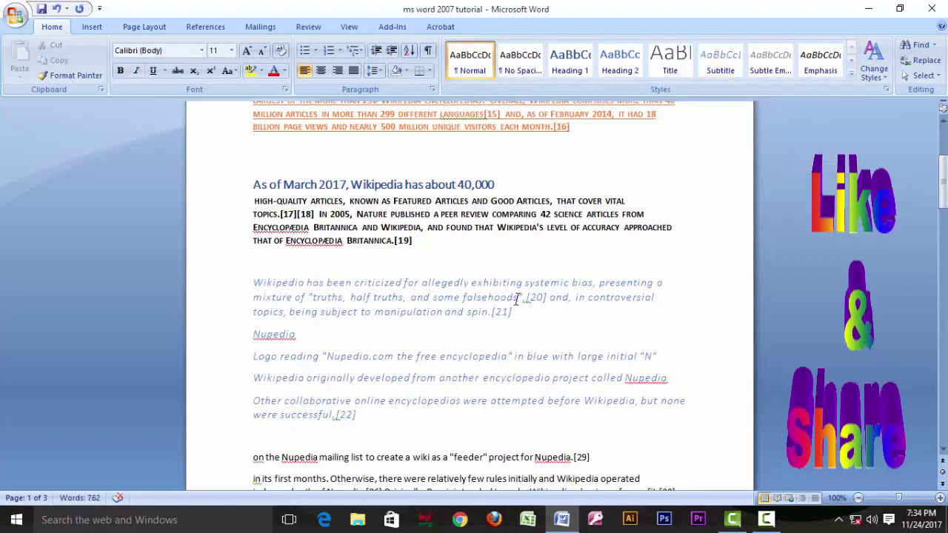
scroll(435, 291, up, 2)
scroll(437, 291, up, 2)
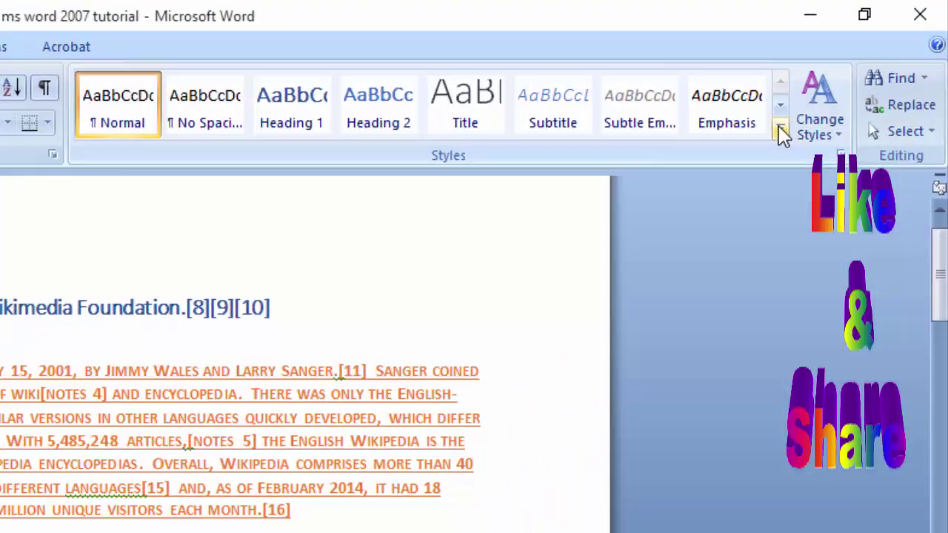
- Open the Apply Styles pane and move it to the right of the article
click(852, 75)
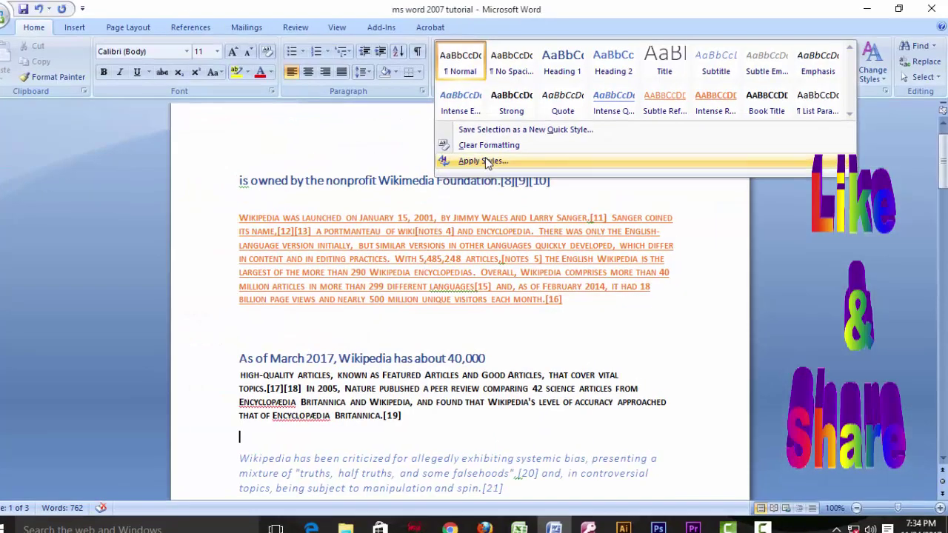
click(486, 162)
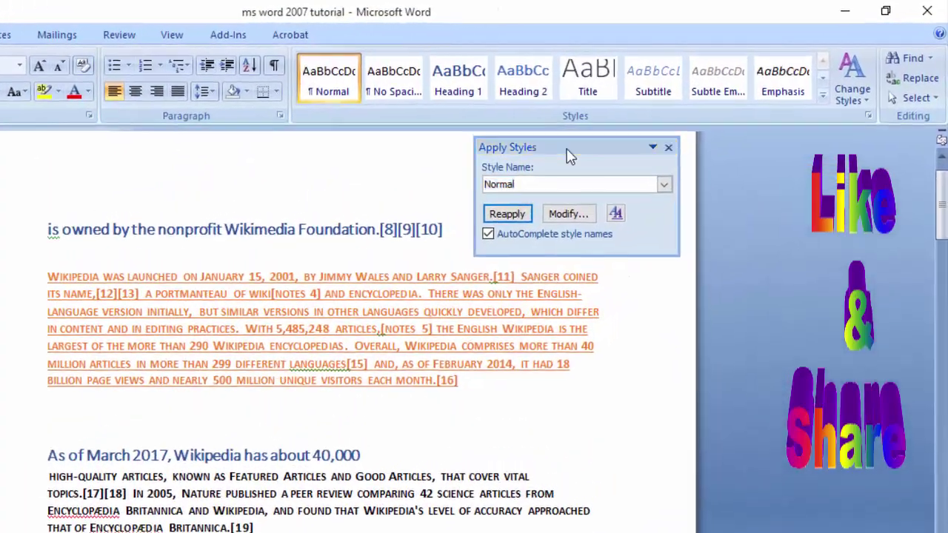
drag(648, 121, 725, 136)
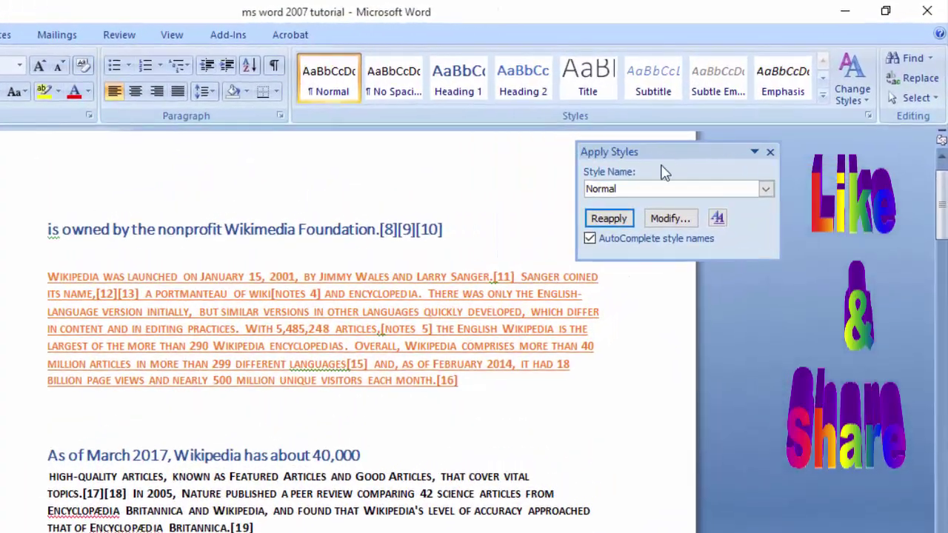
- Check the styles of the orange paragraph, the 5,485,248 text and the Wikimedia Foundation heading
click(207, 510)
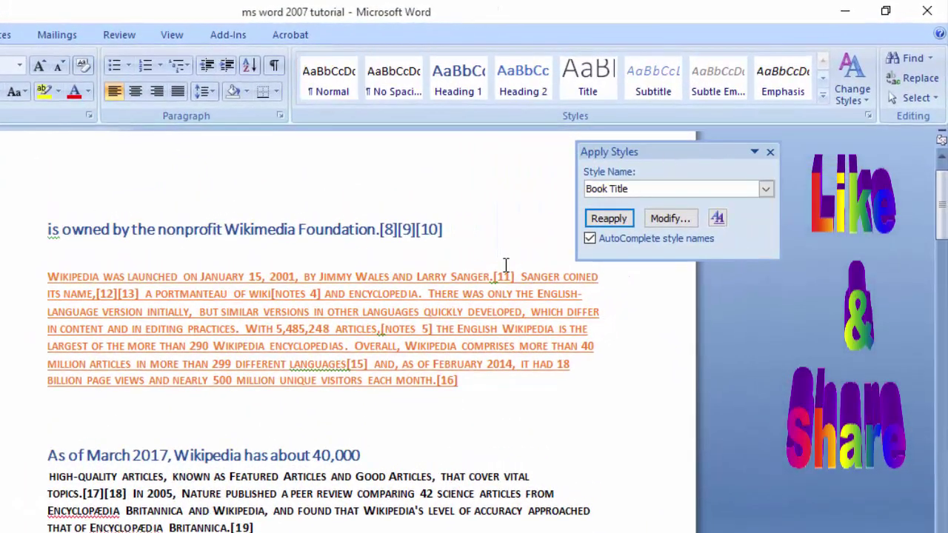
click(306, 328)
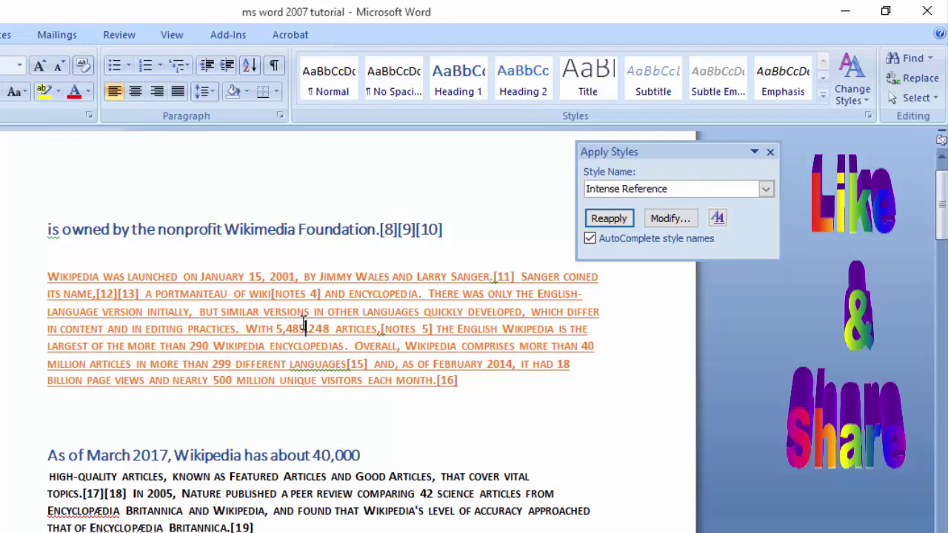
click(296, 229)
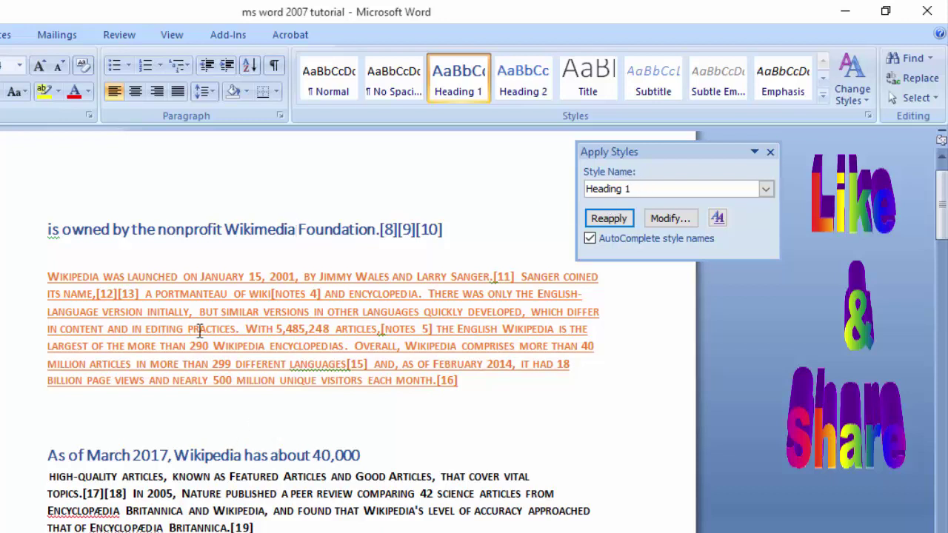
click(822, 94)
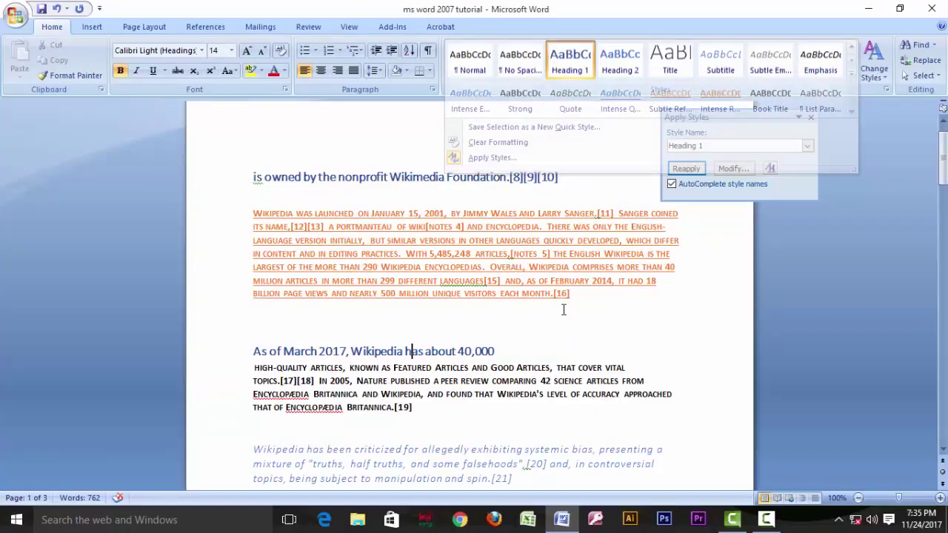
click(449, 400)
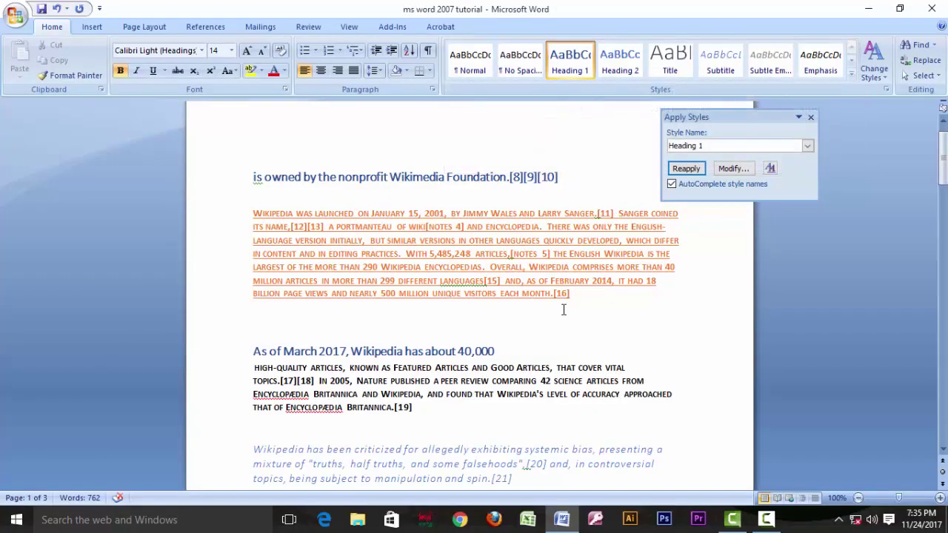
- Apply the built-in Flow theme to the document from Page Layout
click(144, 28)
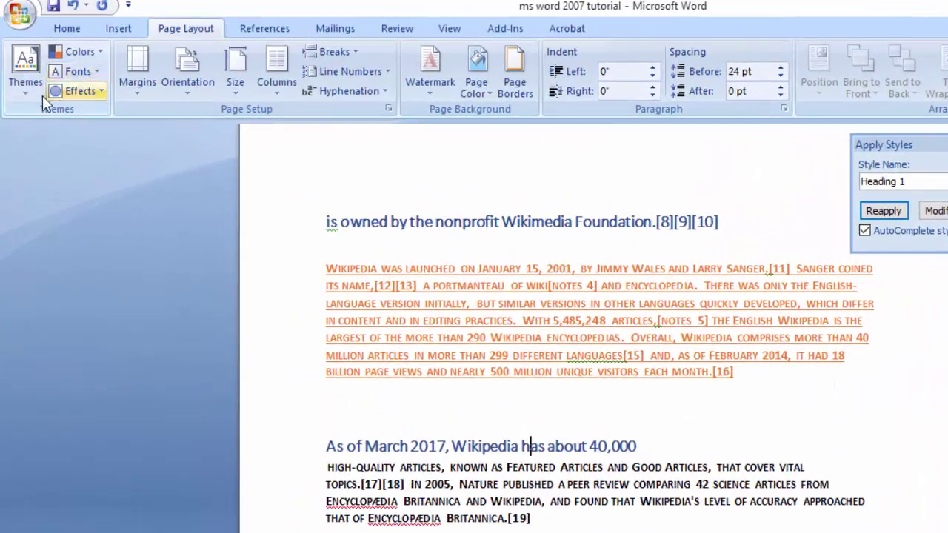
click(24, 87)
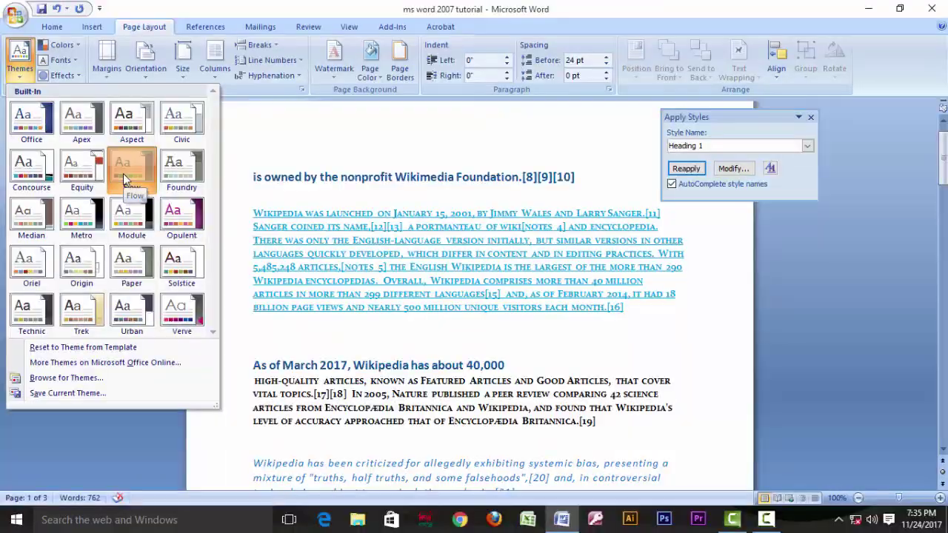
click(124, 178)
scroll(429, 371, down, 4)
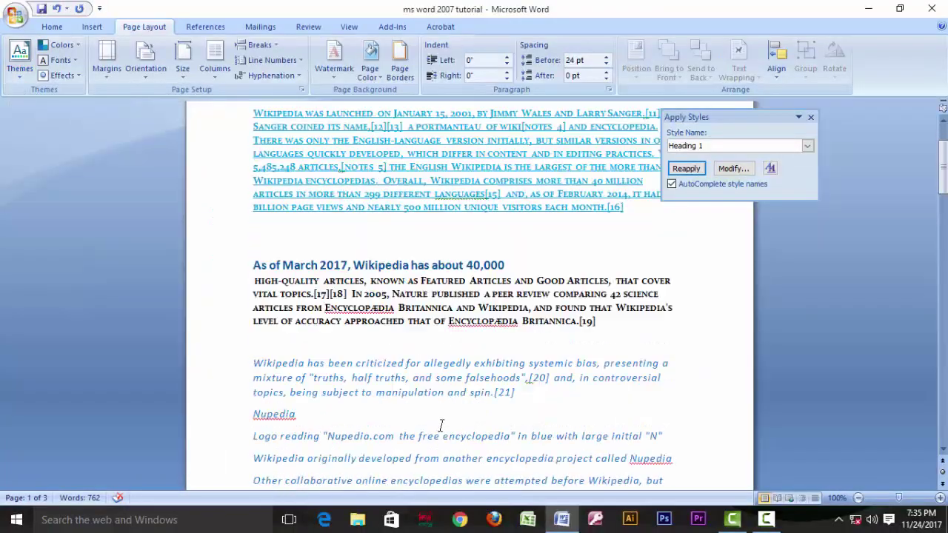
scroll(448, 396, down, 5)
scroll(448, 396, down, 4)
scroll(448, 396, up, 2)
scroll(447, 395, up, 8)
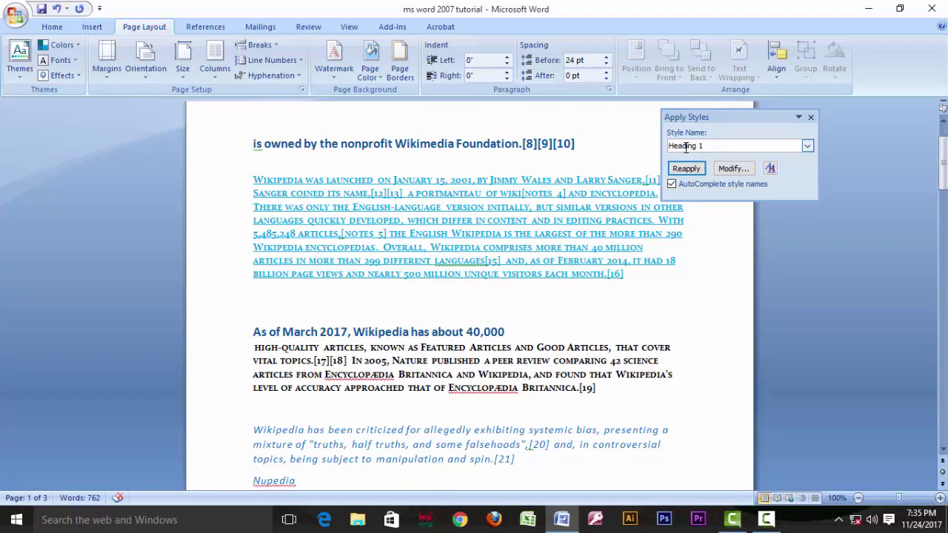
- Inspect the launch paragraph, 'As of March 2017' heading and body styles under Flow, then bring up the theme colour sets
click(484, 206)
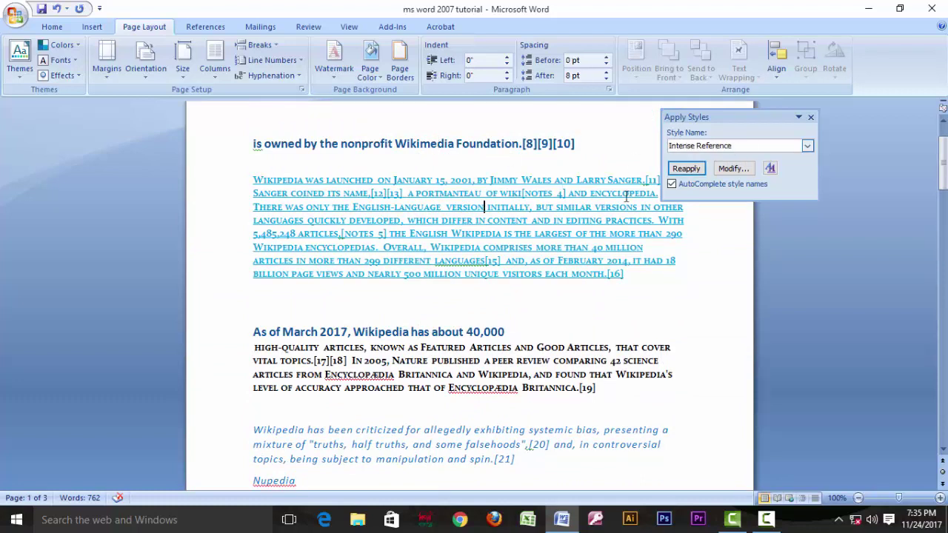
click(426, 331)
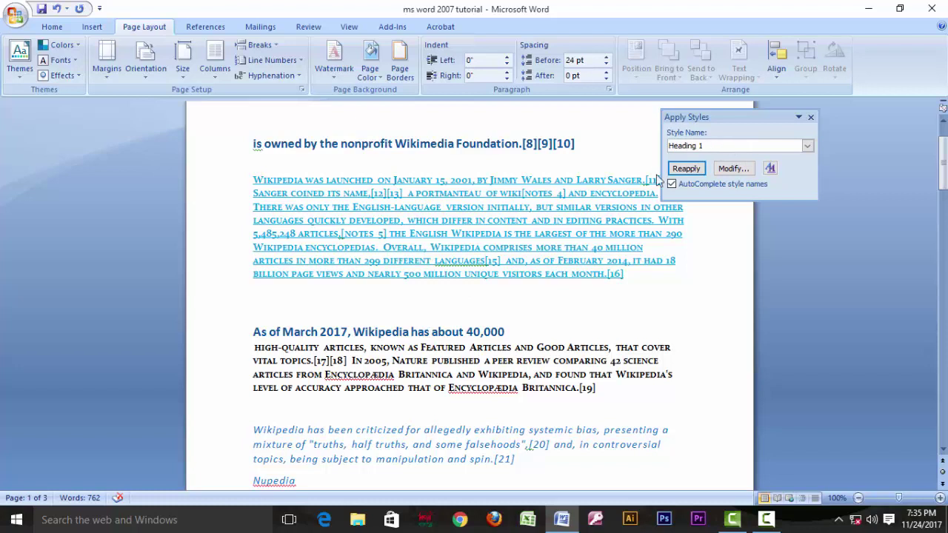
click(433, 361)
scroll(494, 297, down, 3)
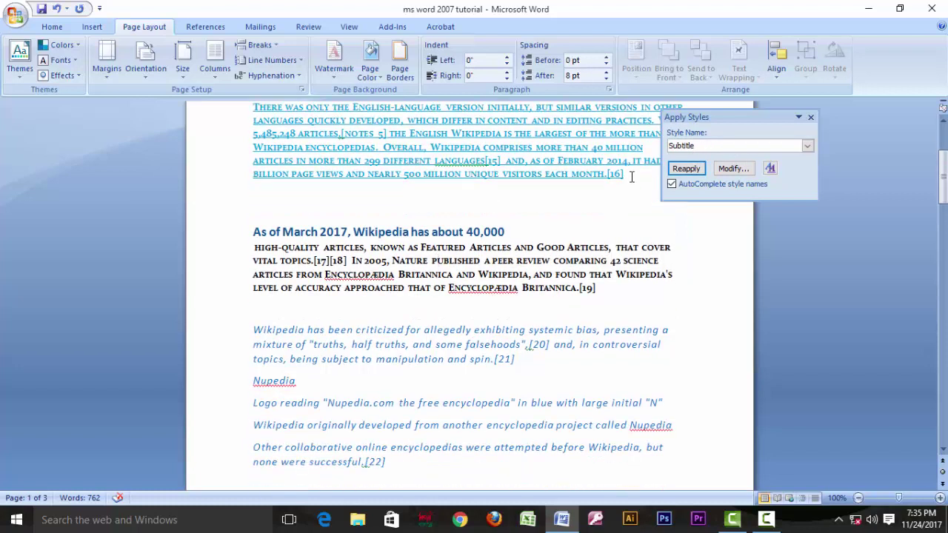
scroll(451, 338, down, 2)
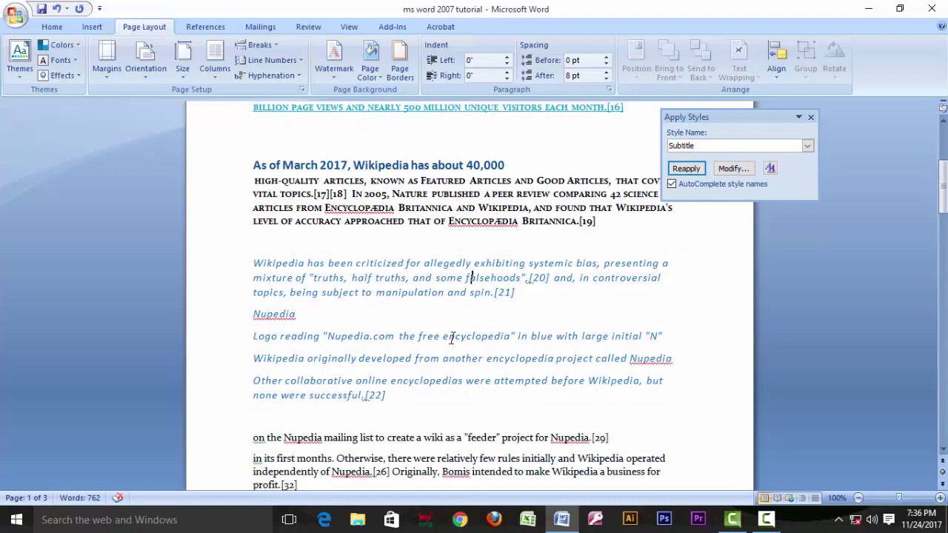
scroll(468, 365, up, 1)
scroll(469, 366, up, 6)
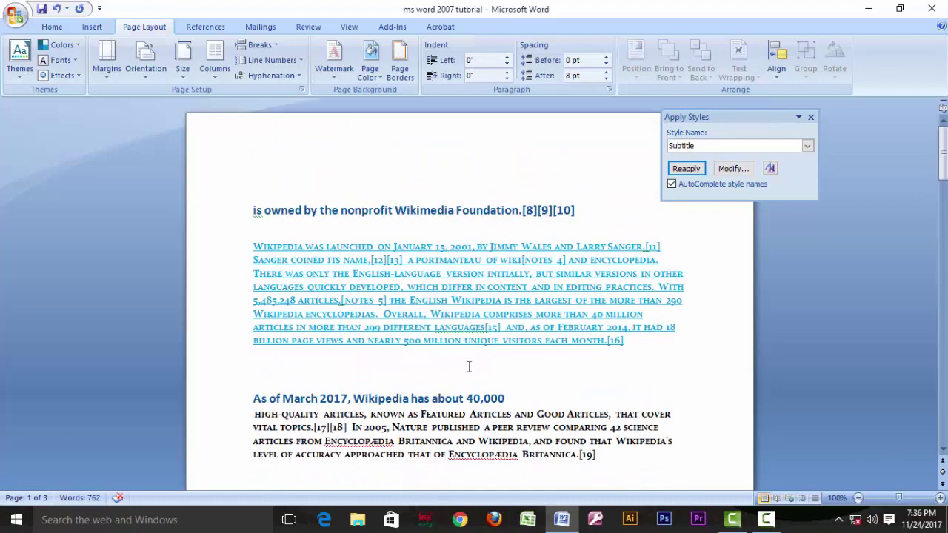
click(24, 80)
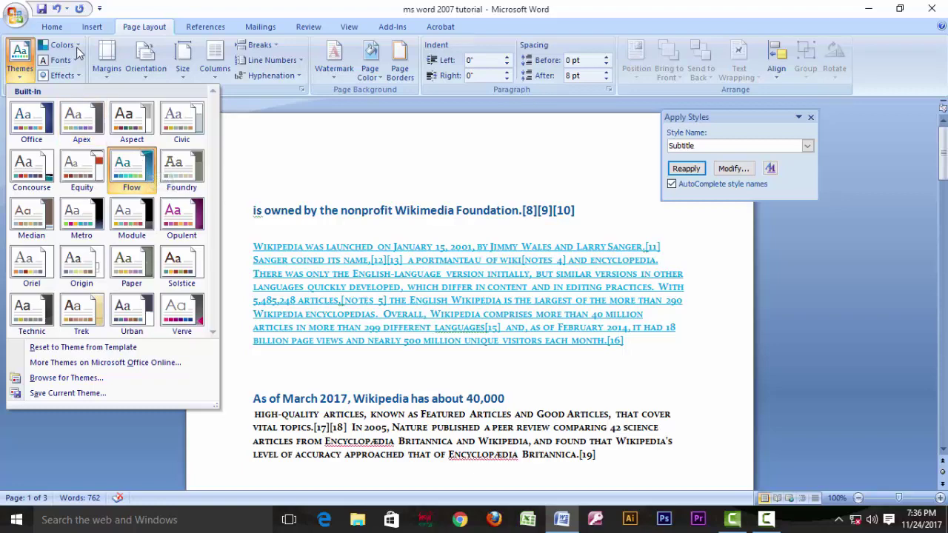
click(63, 45)
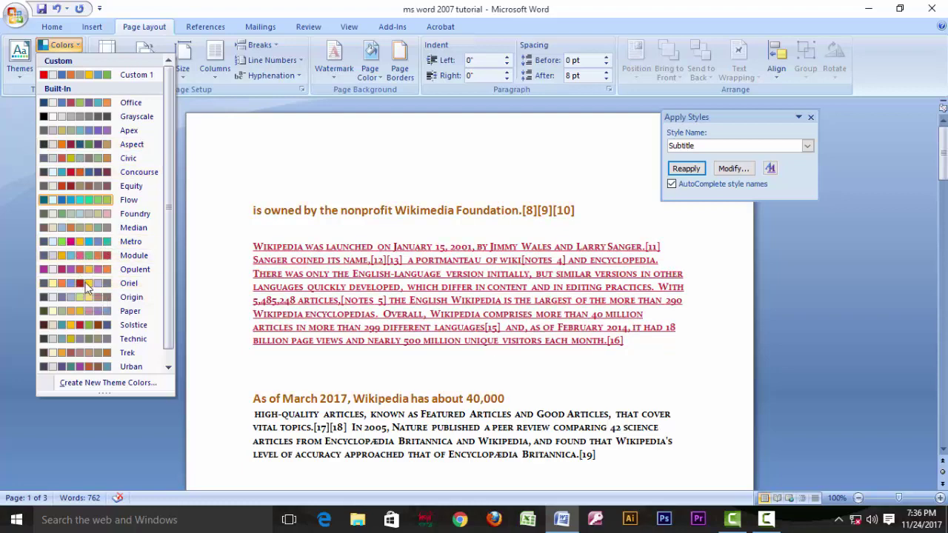
- Start a new theme colour set with Dark 2 red and Dark 1 light blue
click(89, 384)
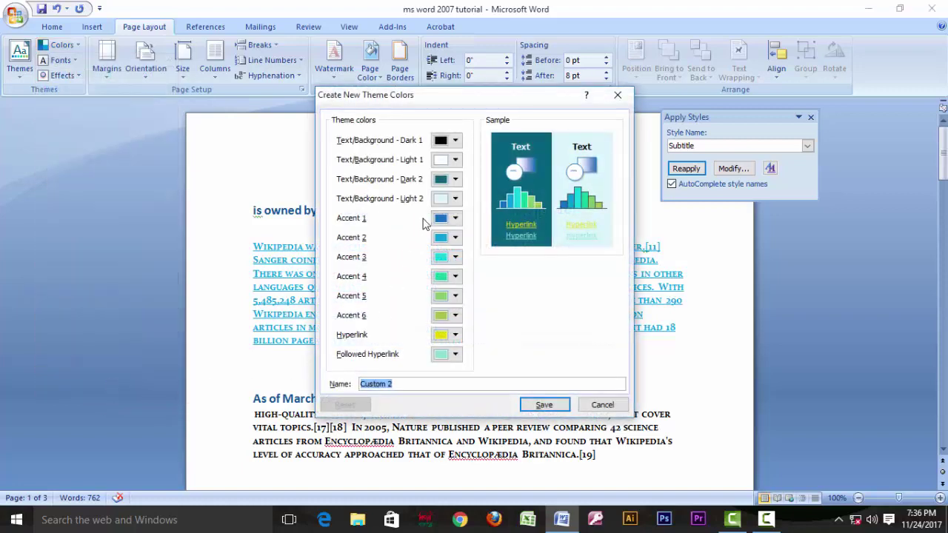
click(454, 180)
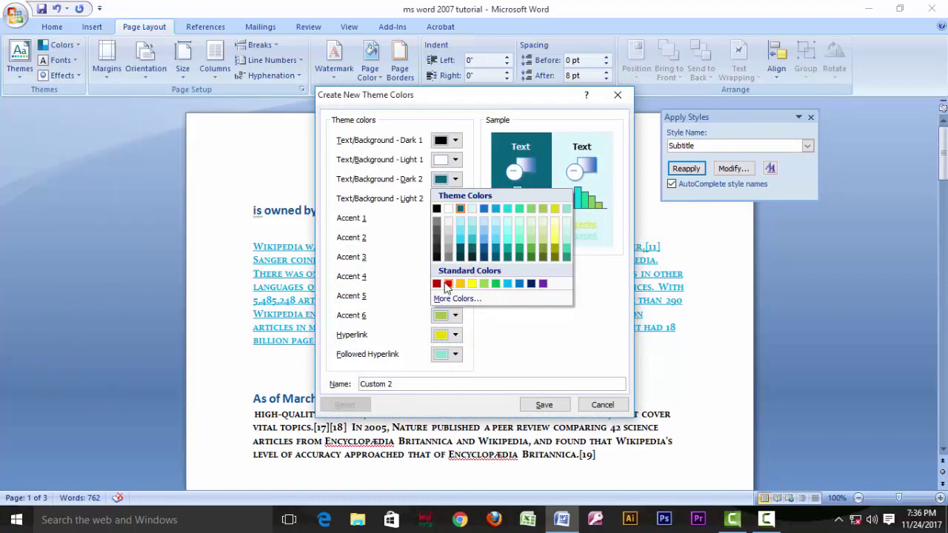
click(447, 284)
click(455, 140)
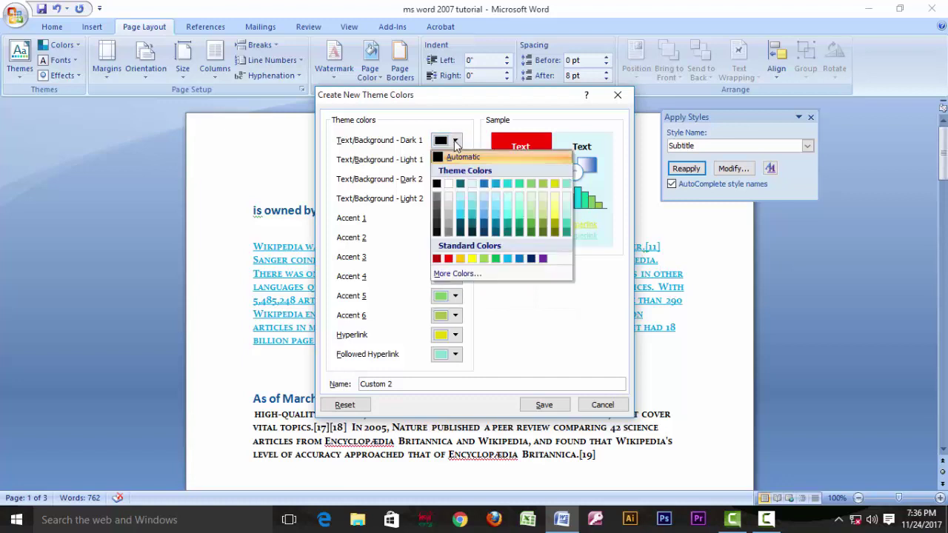
click(501, 214)
- Make Accent 4 purple, Accent 2 olive and hyperlinks teal-green, and save the set as Custom 2
click(454, 276)
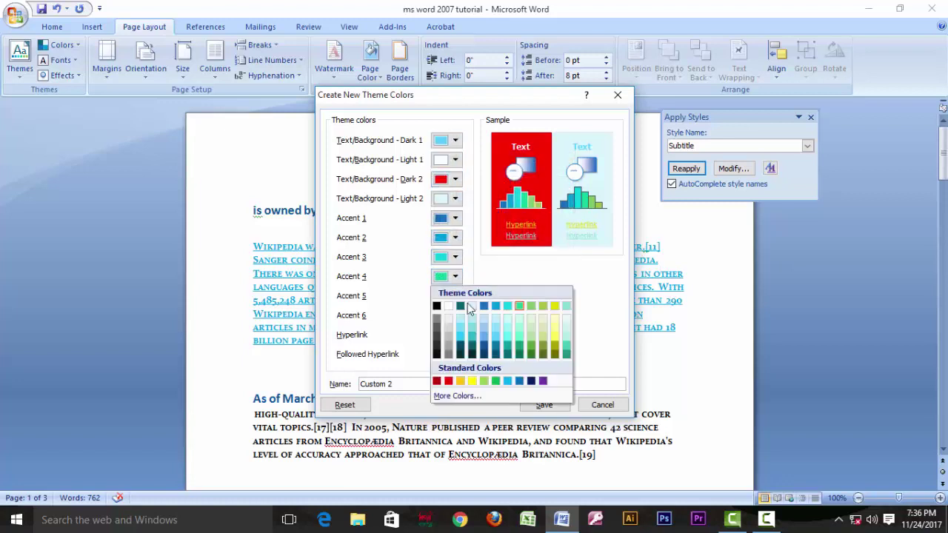
click(544, 381)
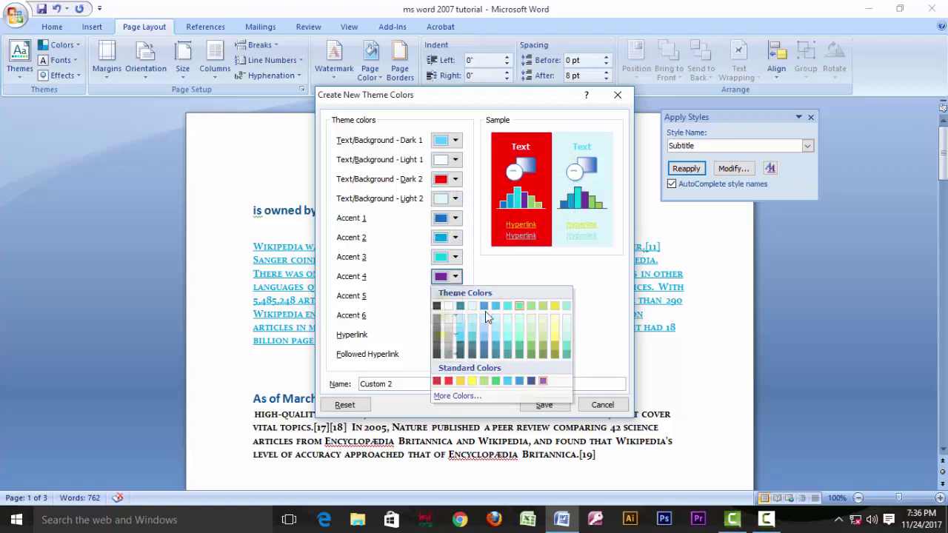
click(455, 237)
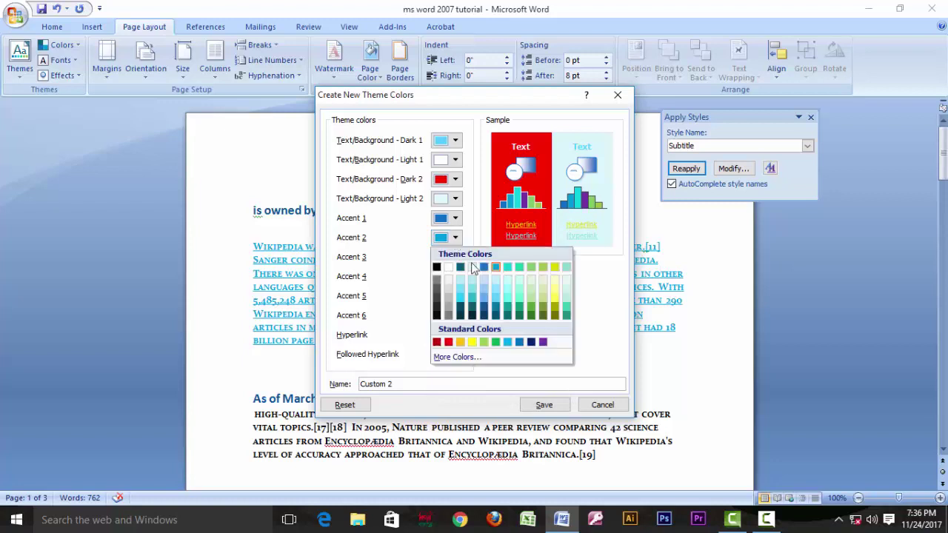
click(542, 308)
click(456, 335)
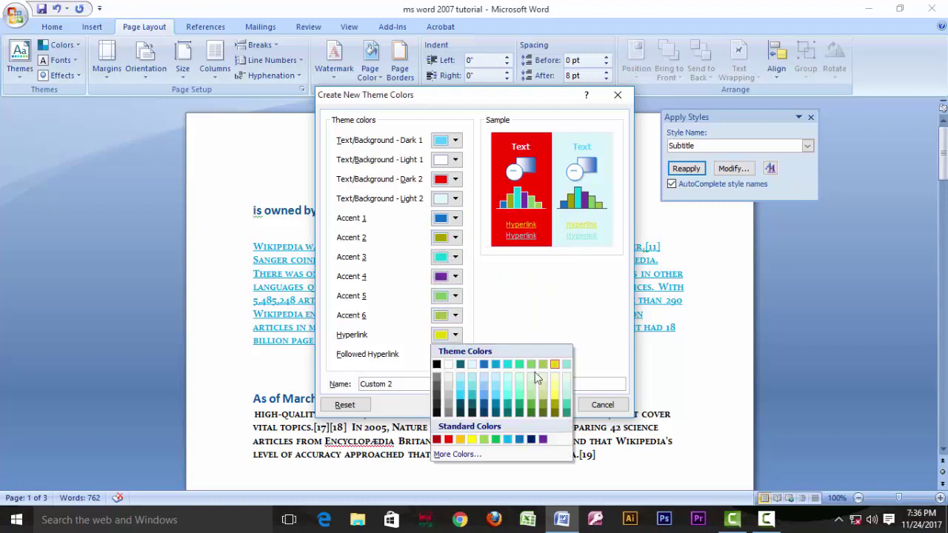
click(517, 365)
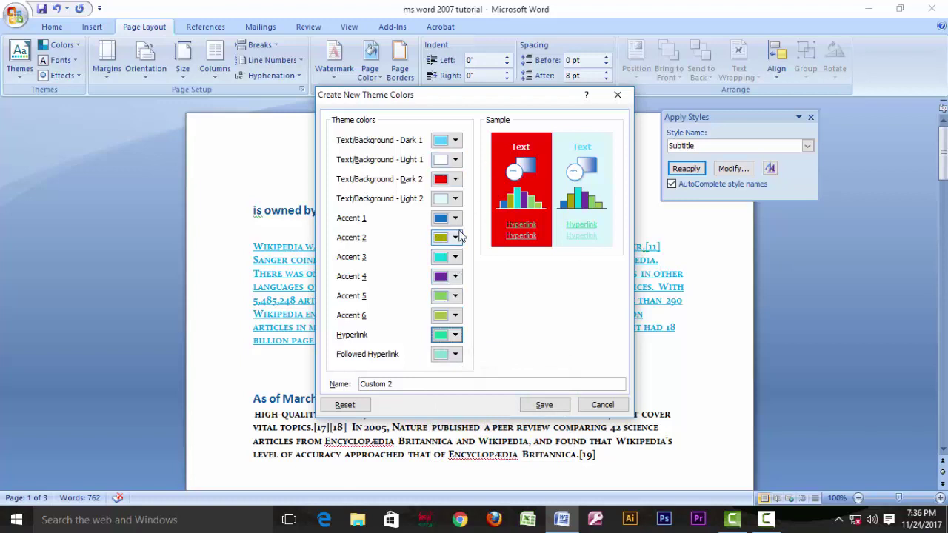
click(545, 405)
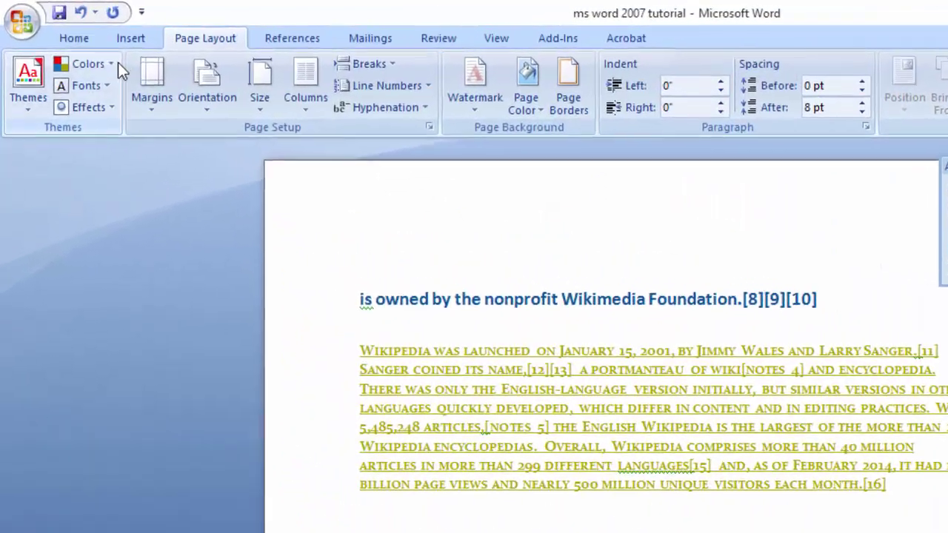
click(70, 45)
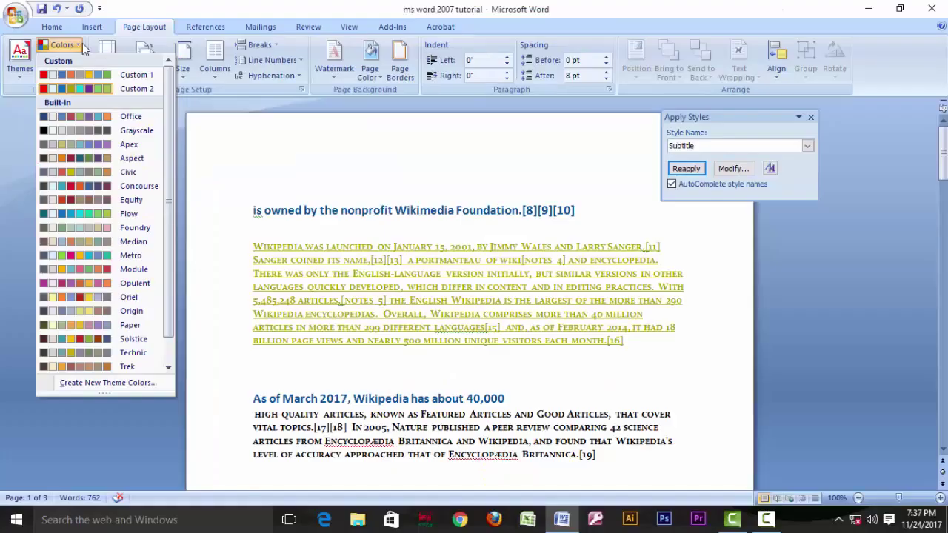
- Close the theme colour list and show the built-in theme font sets
click(91, 51)
click(72, 60)
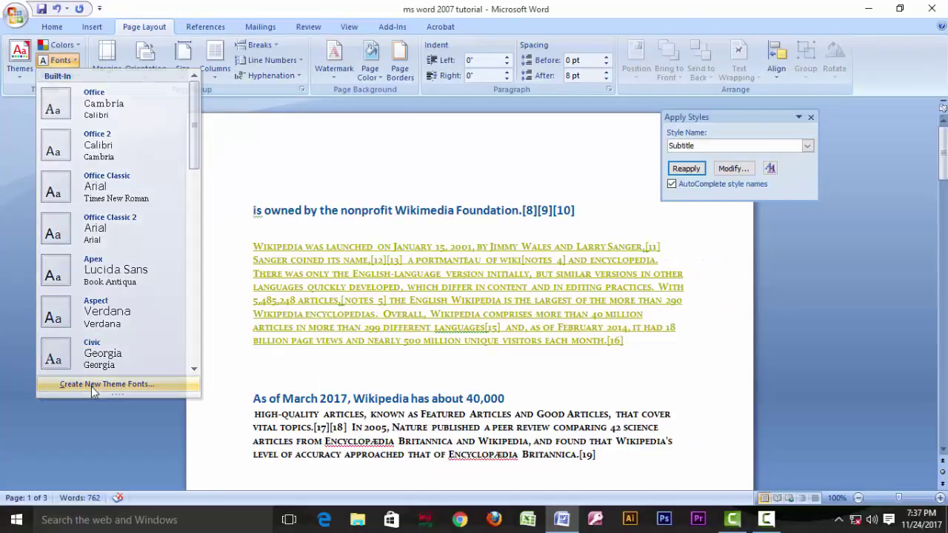
- Create and save the Custom 1 theme fonts with Broadway headings and Comic Sans MS body
click(91, 386)
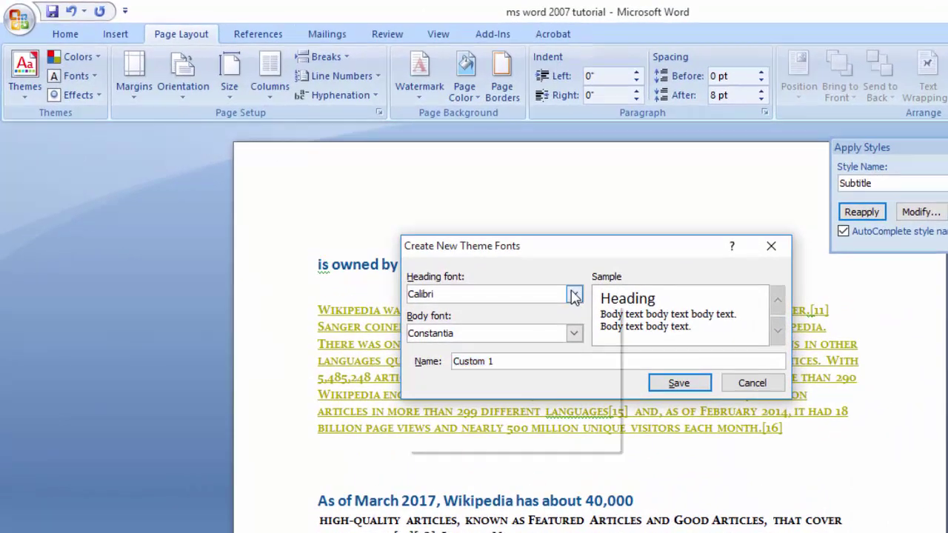
click(575, 296)
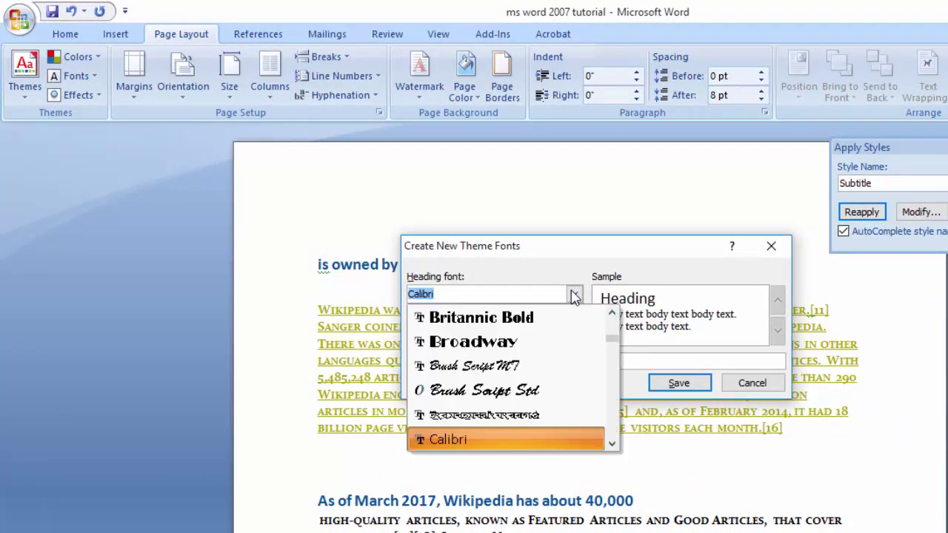
click(502, 340)
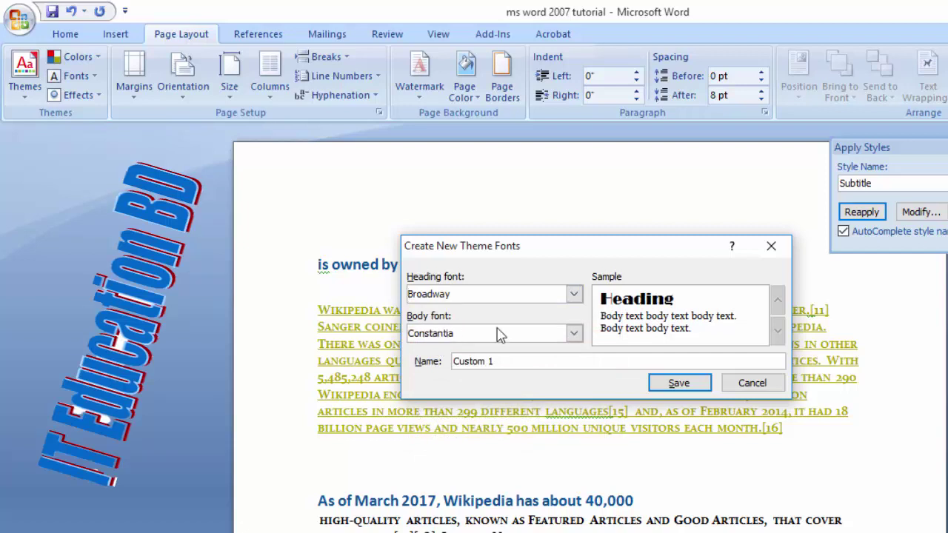
click(574, 333)
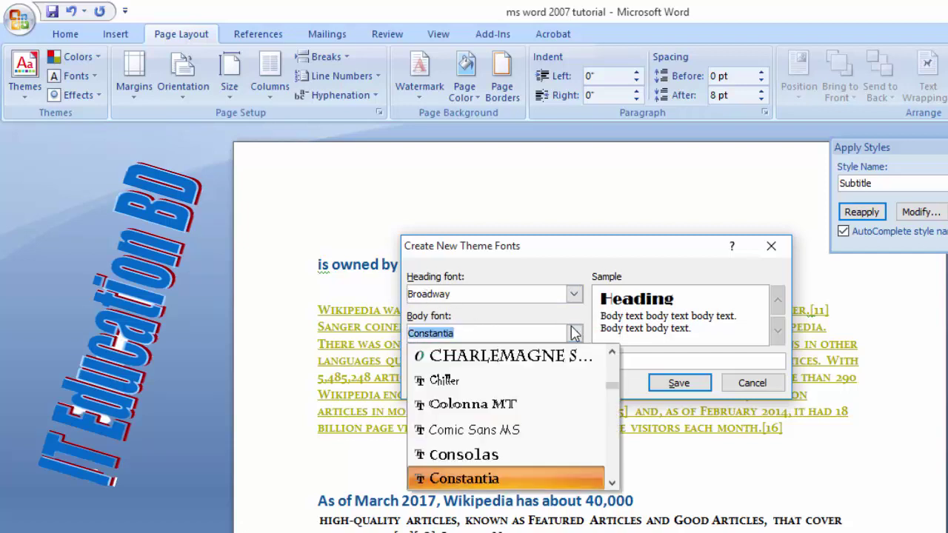
click(471, 428)
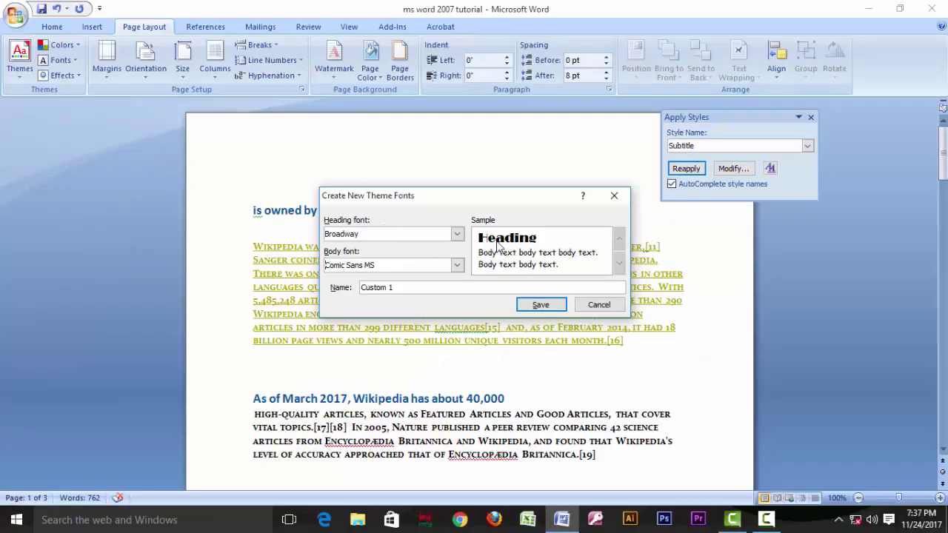
click(541, 305)
click(62, 60)
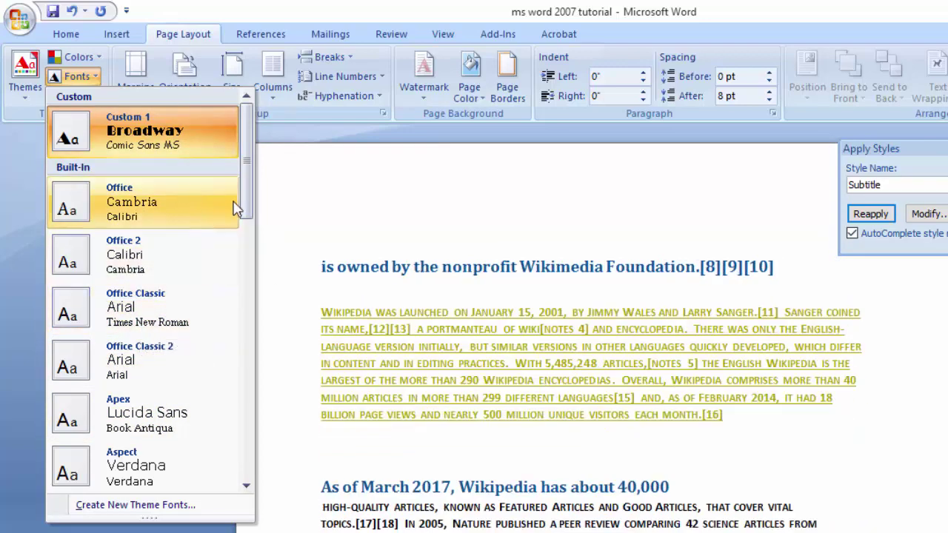
- Dismiss the Fonts and Effects galleries unchanged, keeping the Broadway and Comic Sans MS fonts
drag(248, 209, 249, 363)
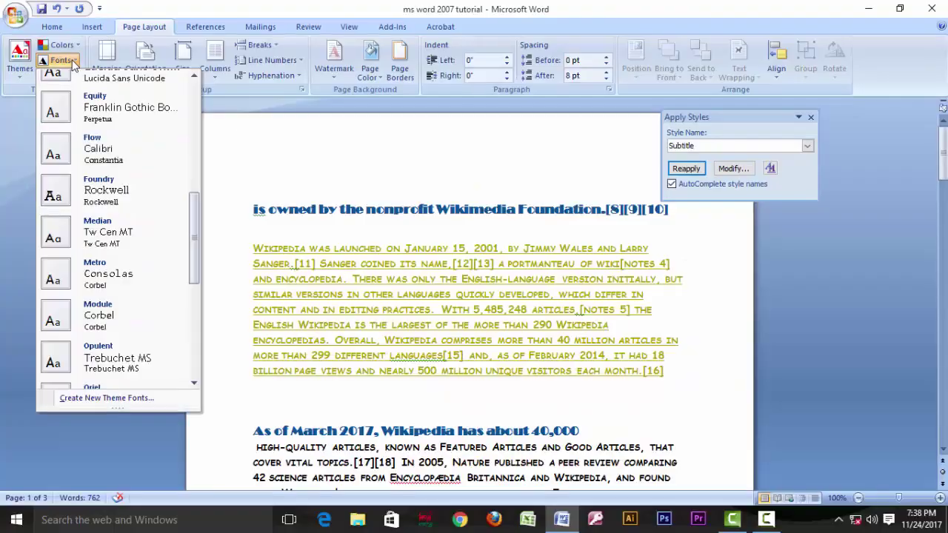
click(129, 244)
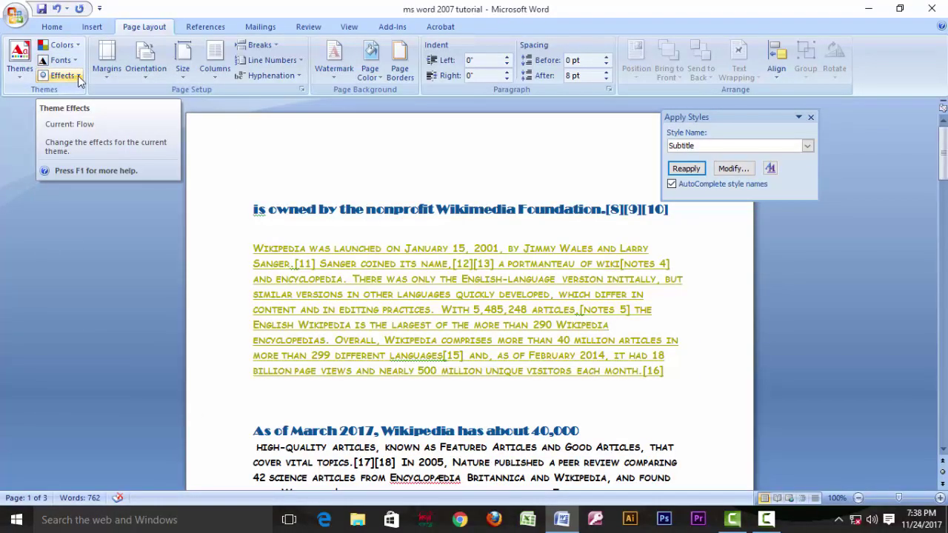
click(79, 77)
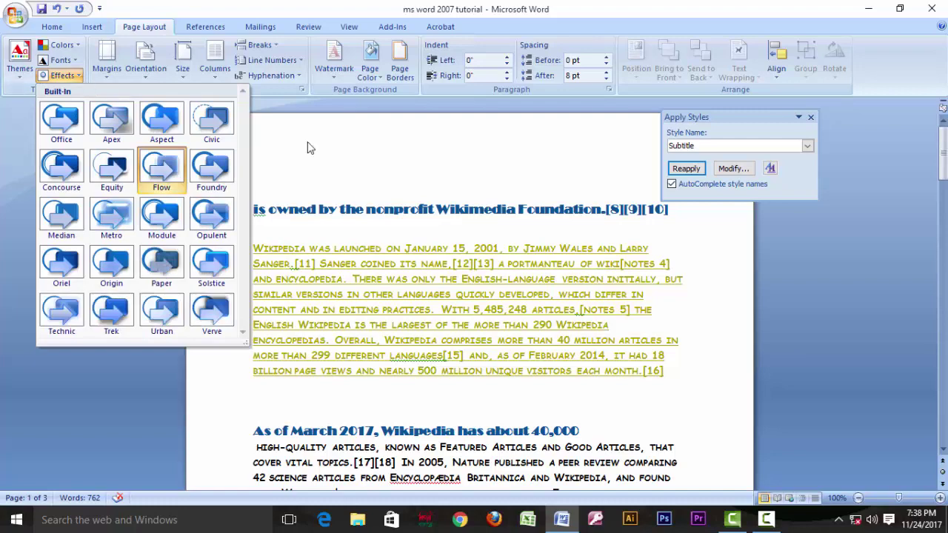
click(338, 150)
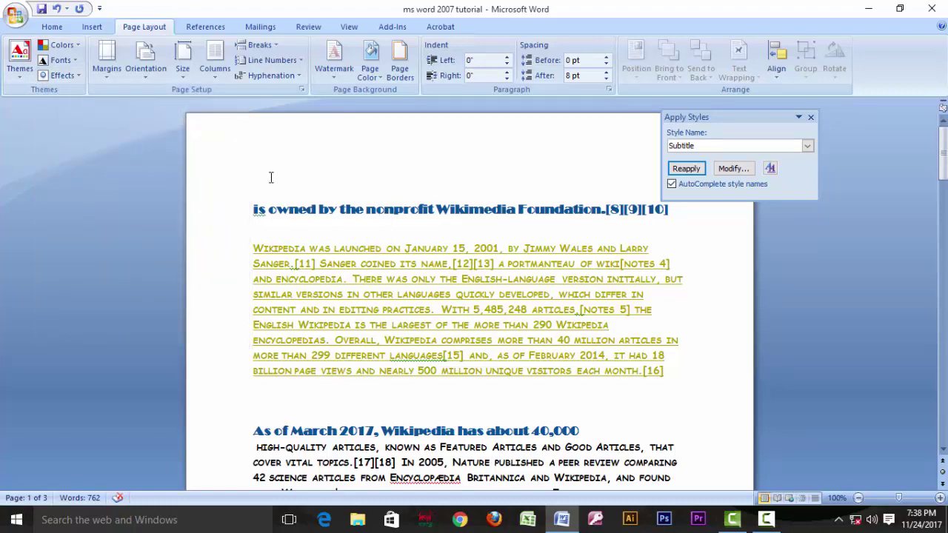
- Insert the three-item picture accent SmartArt list above the Wikimedia Foundation heading
click(92, 26)
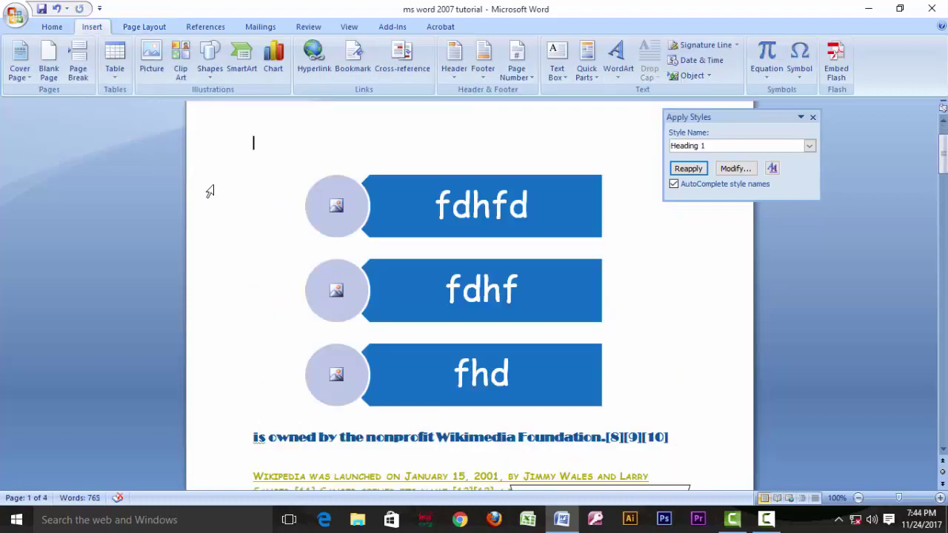
click(242, 59)
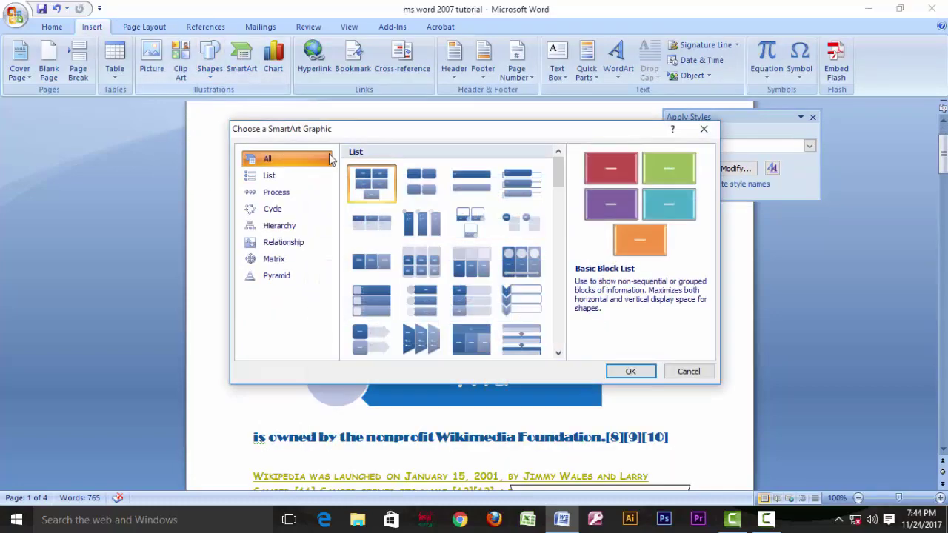
click(688, 372)
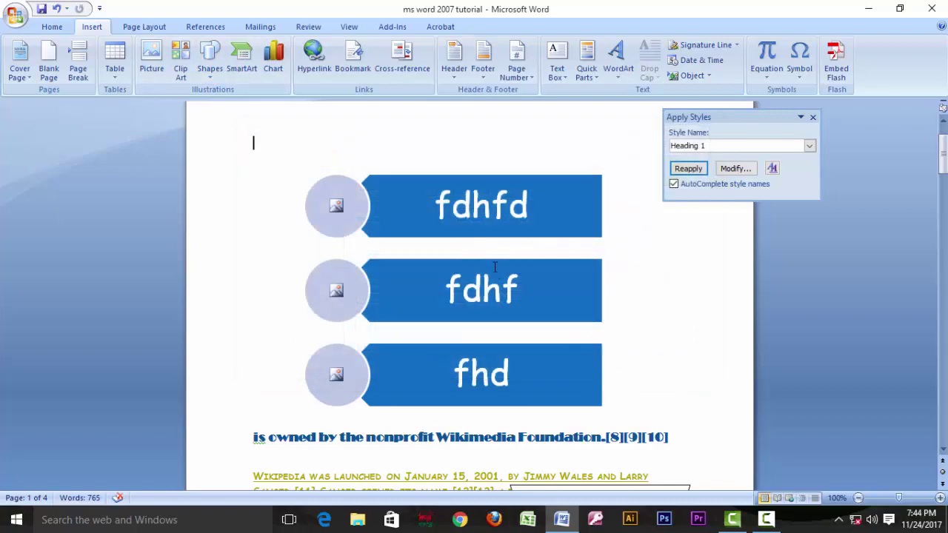
click(495, 267)
click(496, 143)
- Back on Page Layout, browse the theme Effects and Colors lists
click(137, 27)
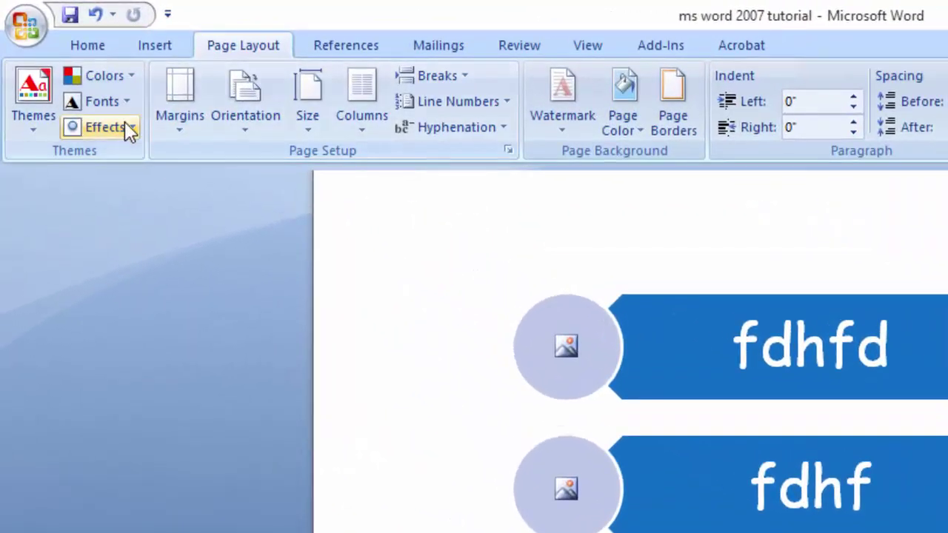
click(133, 129)
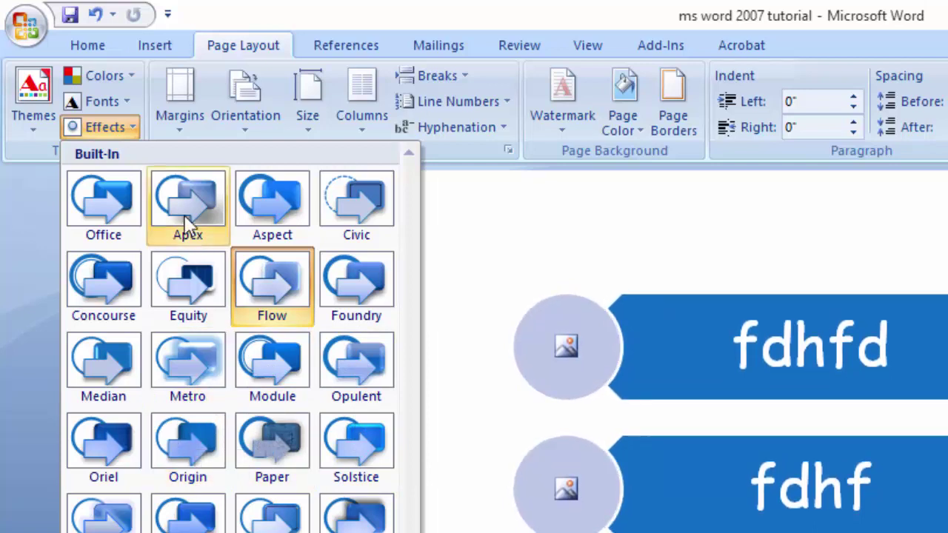
click(132, 76)
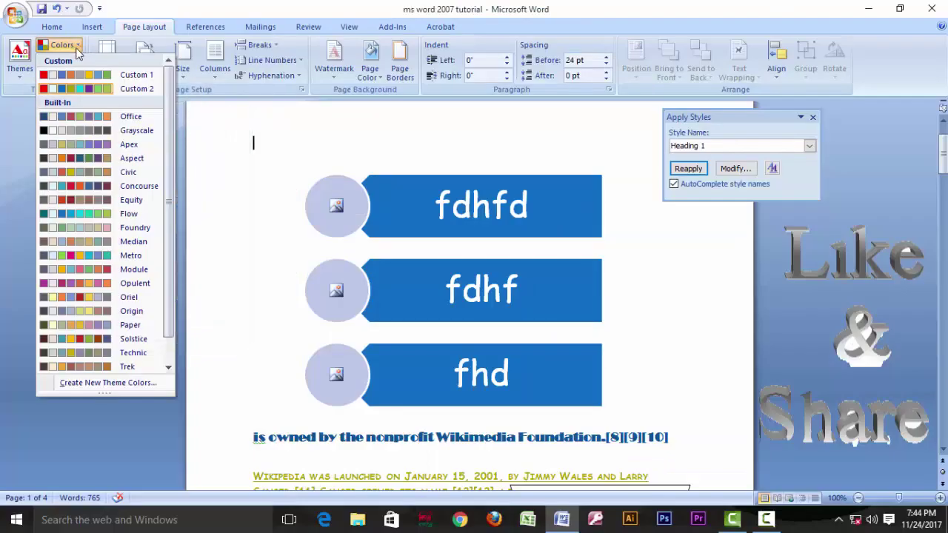